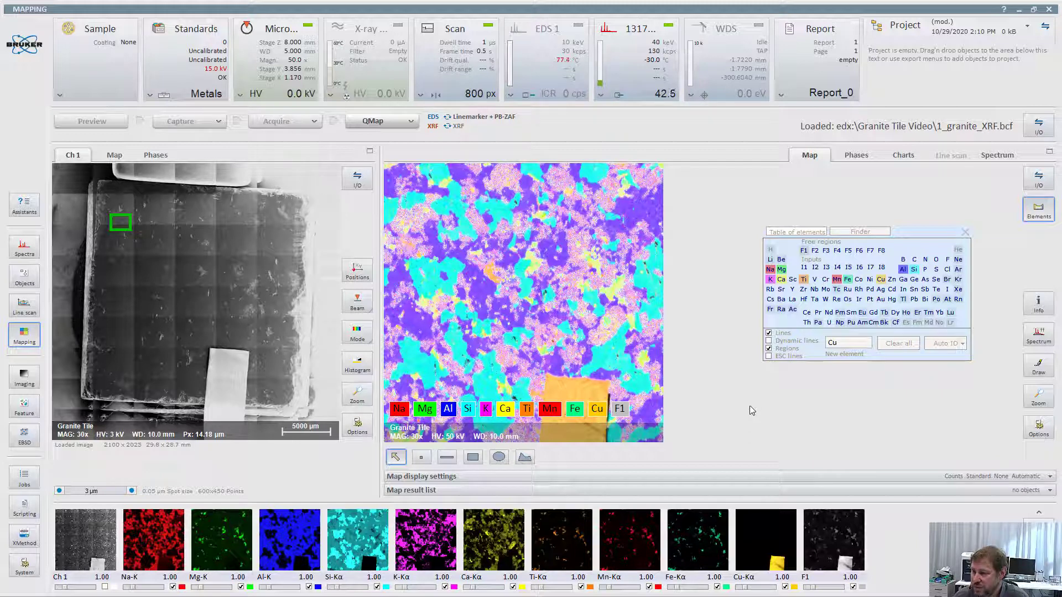
Step: Show the map's sum spectrum in a widened chart, scaled so the tall Si peak fits
left_click(998, 157)
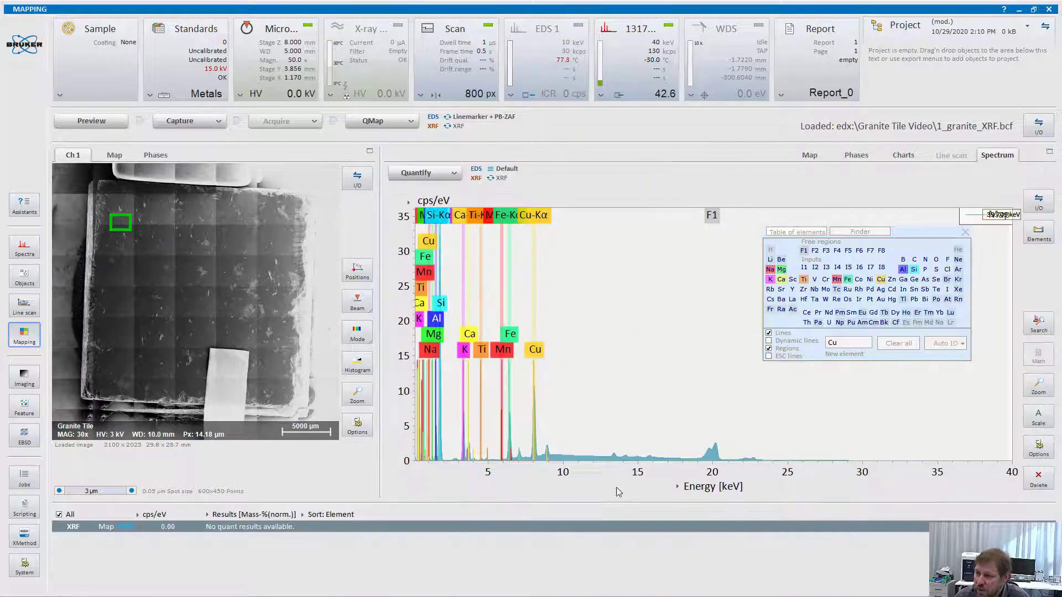
scroll(569, 418, "up", 4)
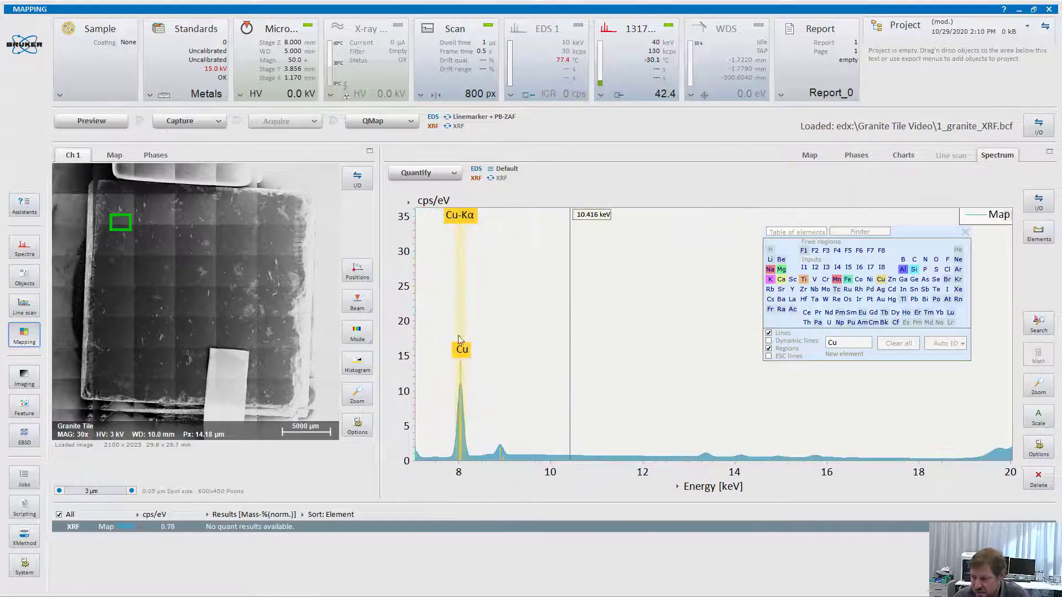
left_click_drag(379, 312, 332, 312)
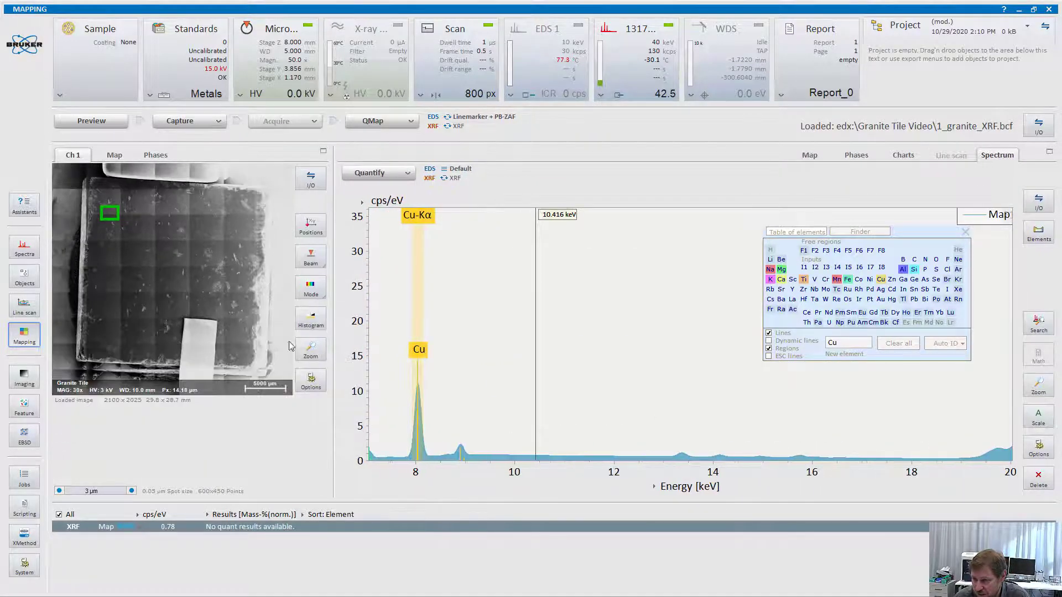
scroll(504, 479, "left", 5)
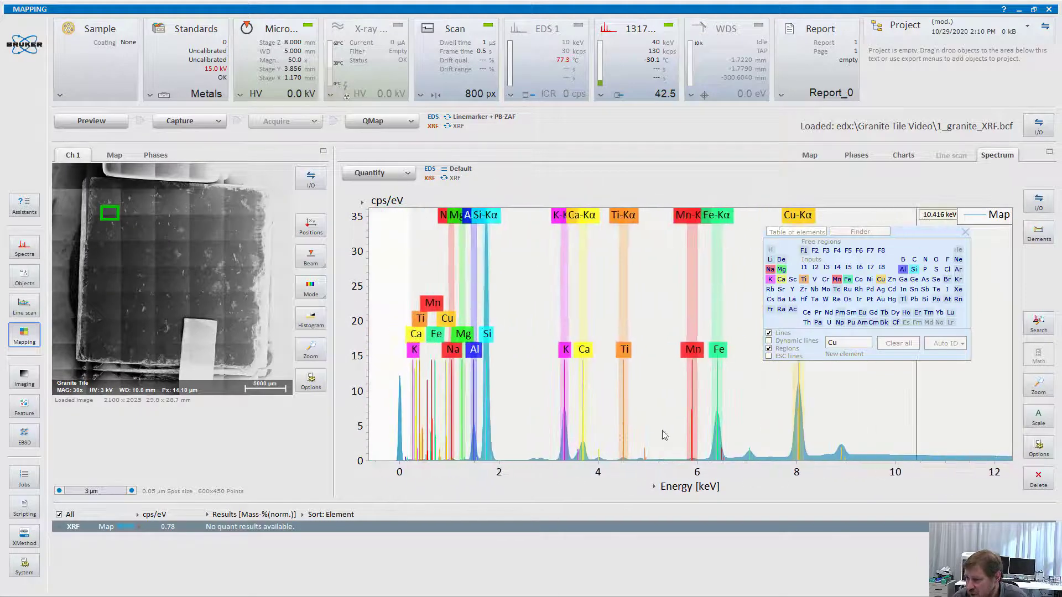
scroll(595, 426, "up", 2)
scroll(596, 426, "up", 2)
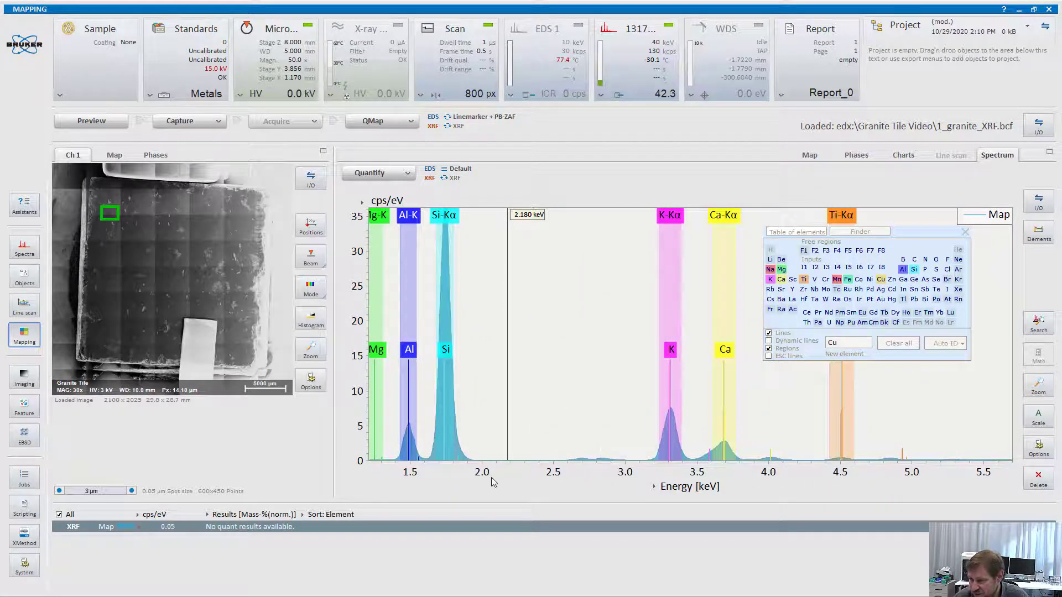
scroll(655, 480, "left", 3)
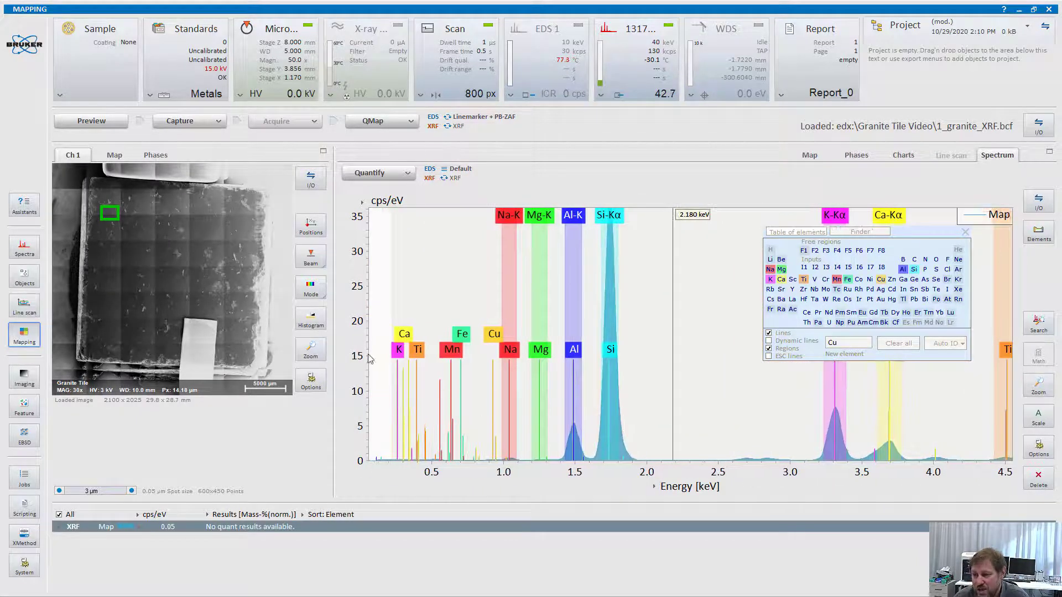
left_click_drag(365, 232, 356, 343)
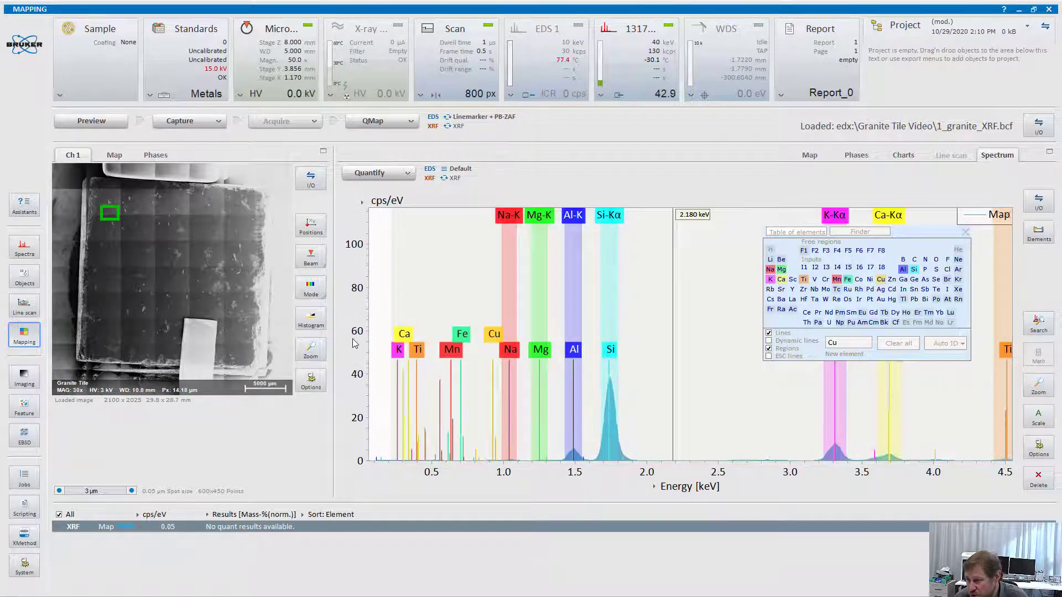
Step: Mark about 2.085 keV, then pan to the K, Ca and Ti peaks and enlarge them vertically
left_click(658, 438)
scroll(658, 438, "up", 2)
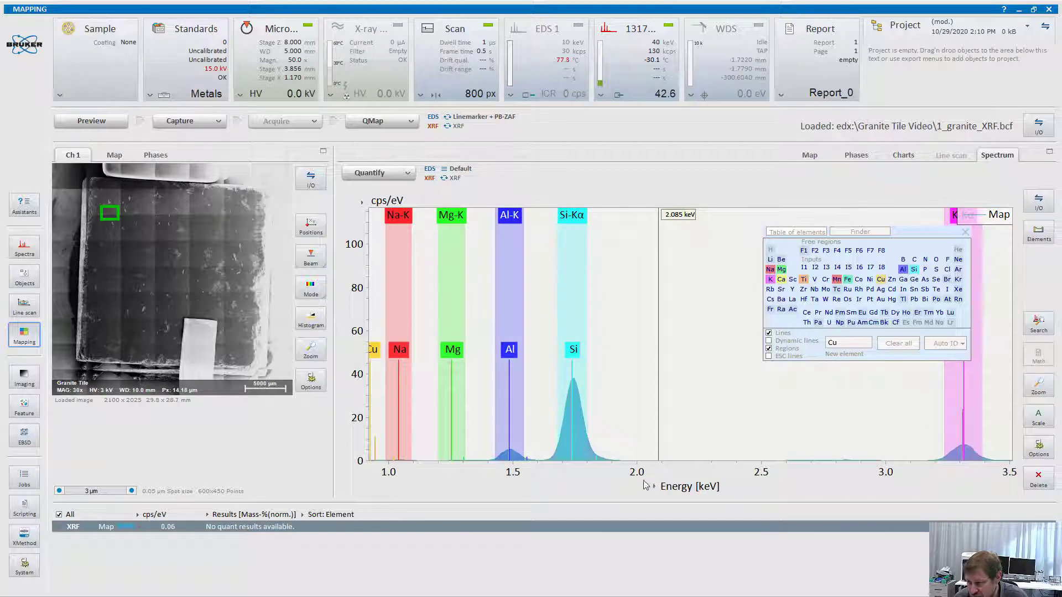
left_click_drag(648, 474, 547, 471)
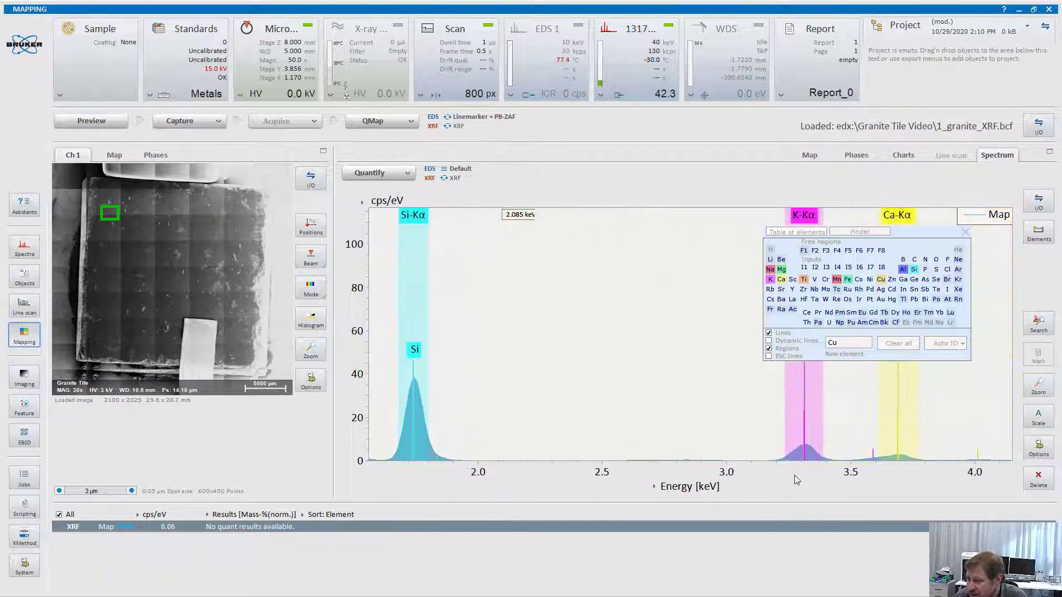
left_click_drag(796, 478, 545, 469)
left_click_drag(361, 445, 354, 311)
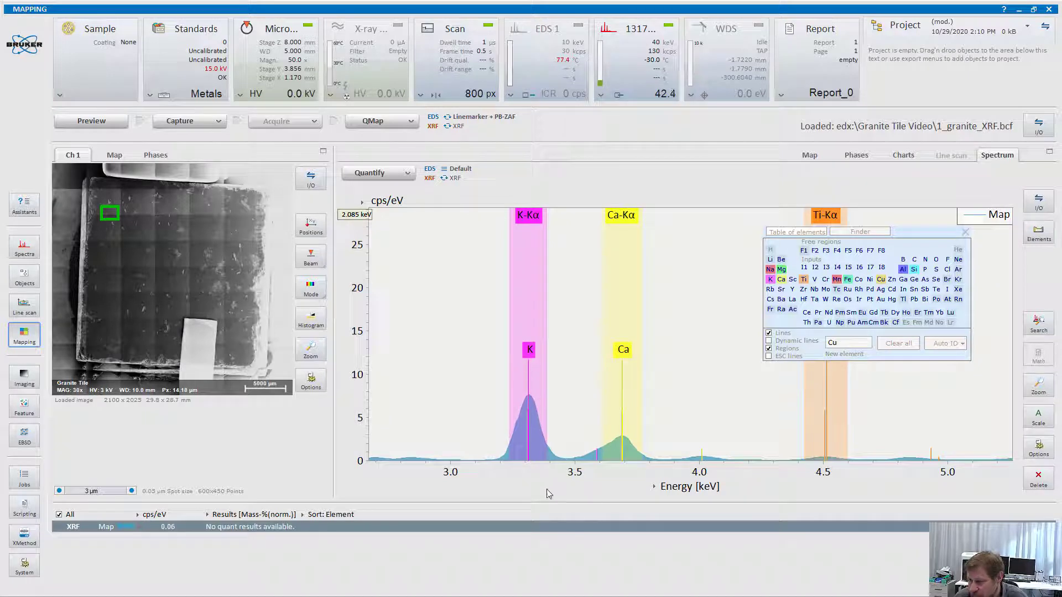
Step: Inspect the Mn, Fe and Cu peaks at about 30 cps/eV, then reset to 0–40 keV
left_click_drag(755, 477, 486, 492)
left_click_drag(881, 407, 526, 436)
mouse_move(358, 433)
left_mouse_down()
mouse_move(358, 423)
mouse_move(357, 446)
left_mouse_up()
left_click_drag(587, 484, 738, 481)
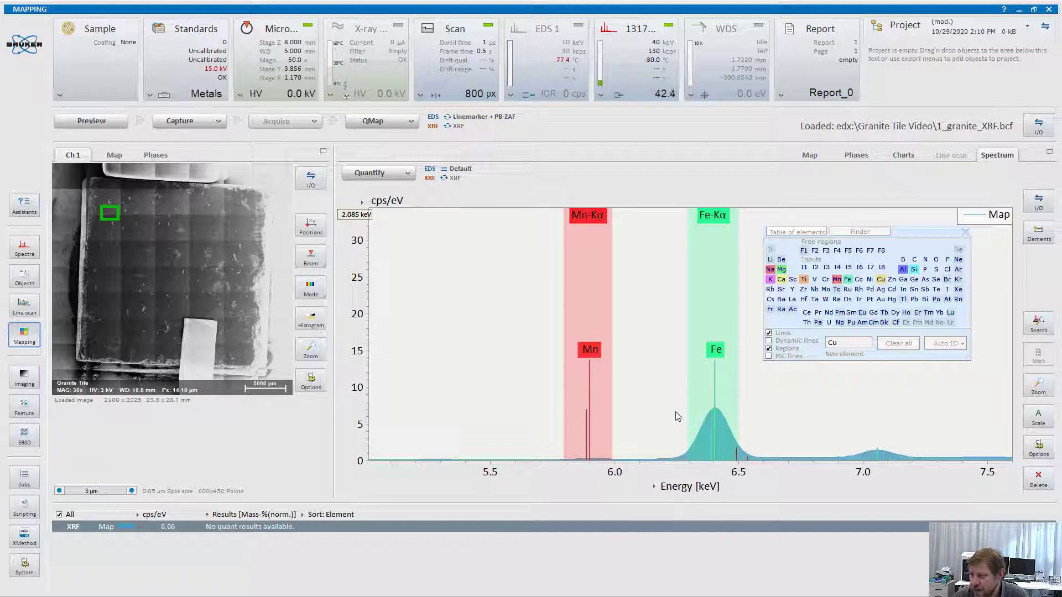
left_click(1038, 420)
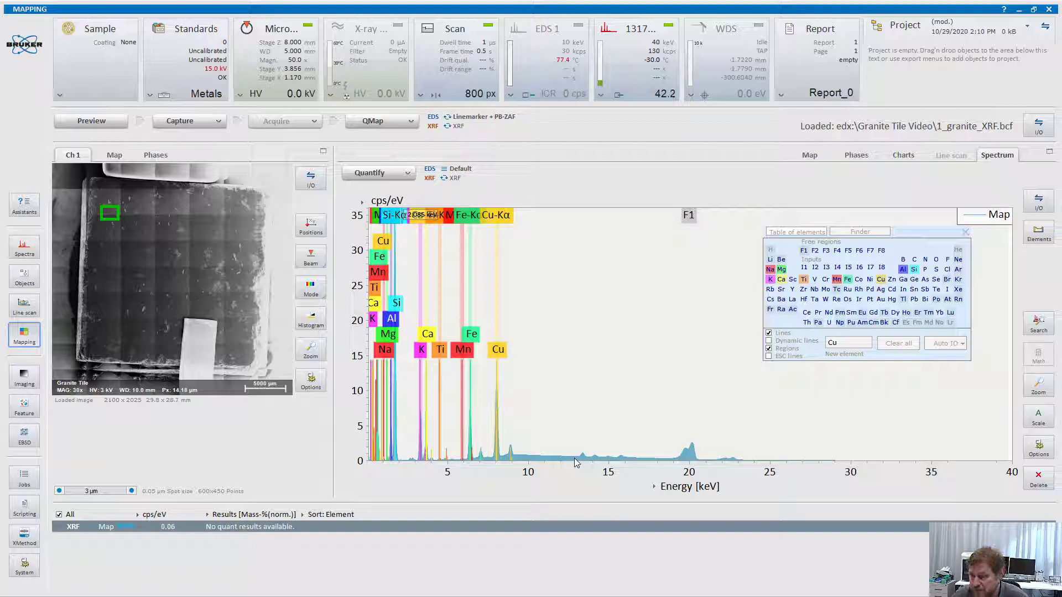
Step: Revisit the element map, then pan the sum spectrum across the Na–Si and K–Ti peaks
left_click_drag(530, 479, 644, 476)
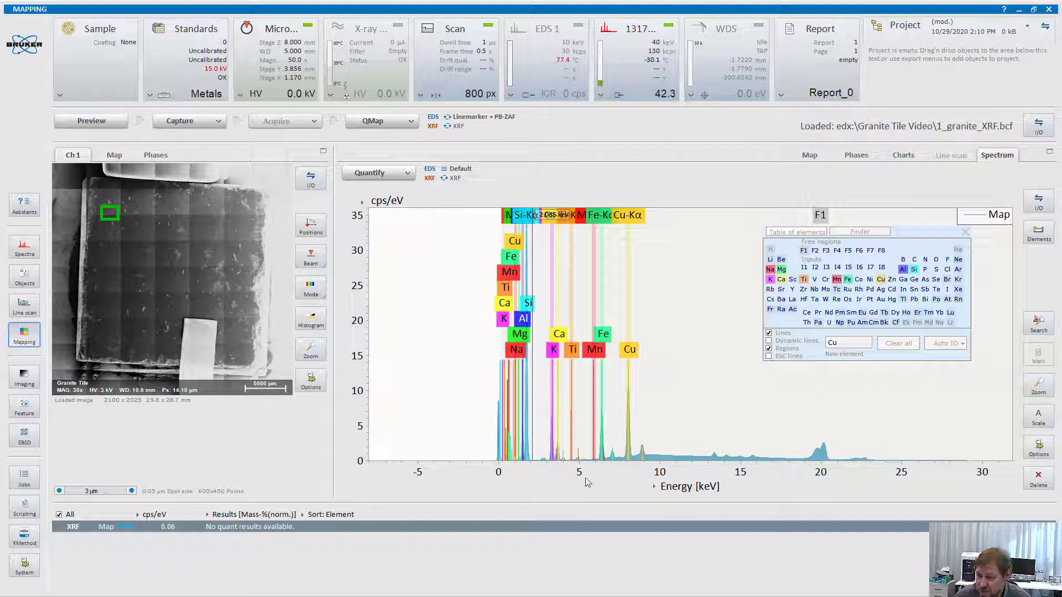
left_click(809, 157)
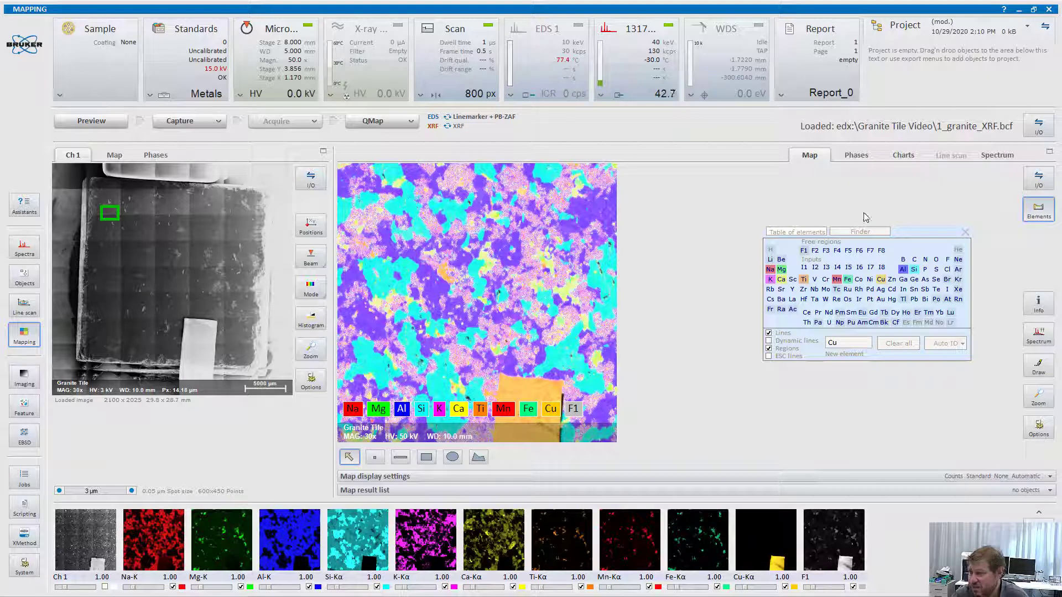
left_click(998, 157)
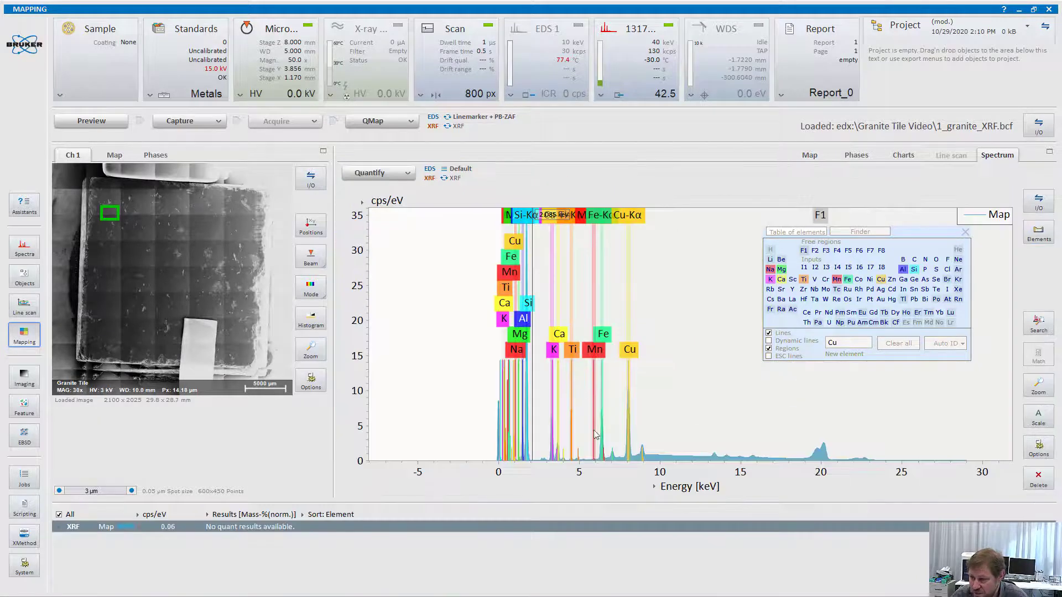
scroll(590, 434, "up", 4)
left_click_drag(450, 472, 621, 438)
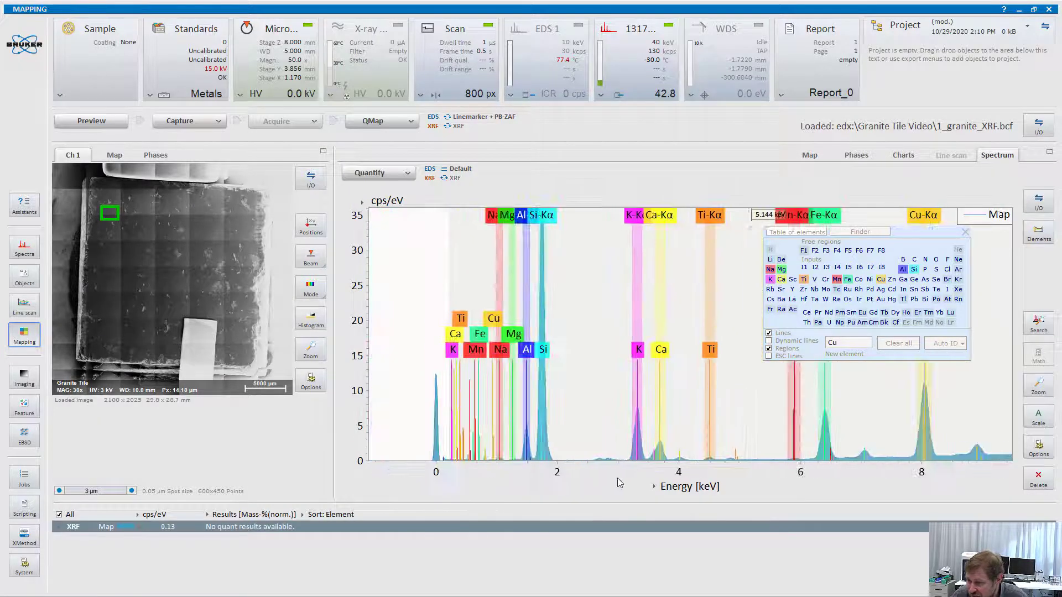
scroll(569, 398, "up", 3)
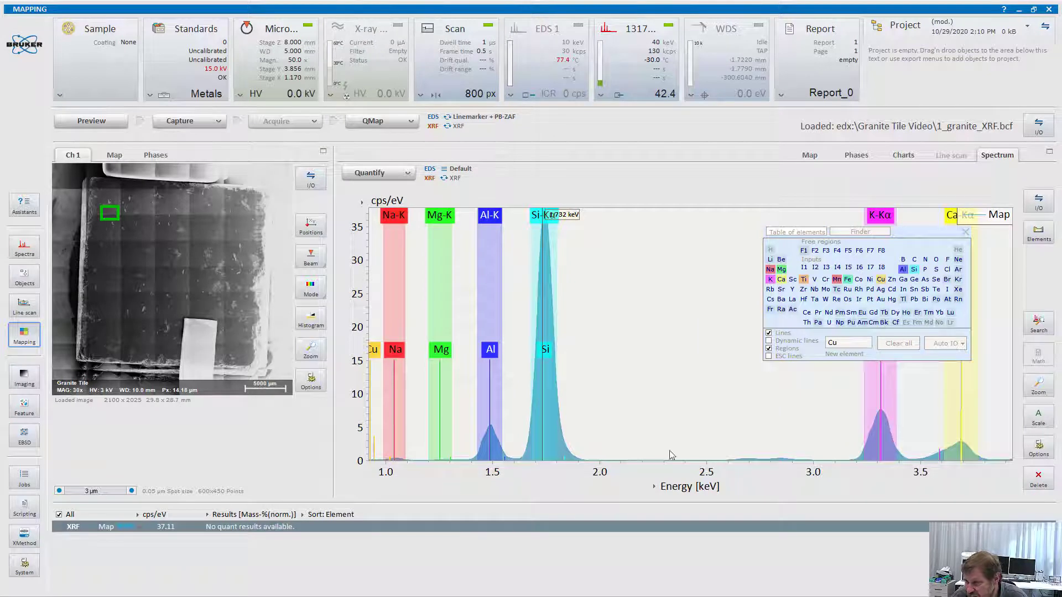
left_click_drag(833, 475, 445, 408)
Step: Magnify the trace peaks to about 5.5 cps/eV over 3–8 keV and move the element table lower-left
left_click_drag(799, 481, 680, 471)
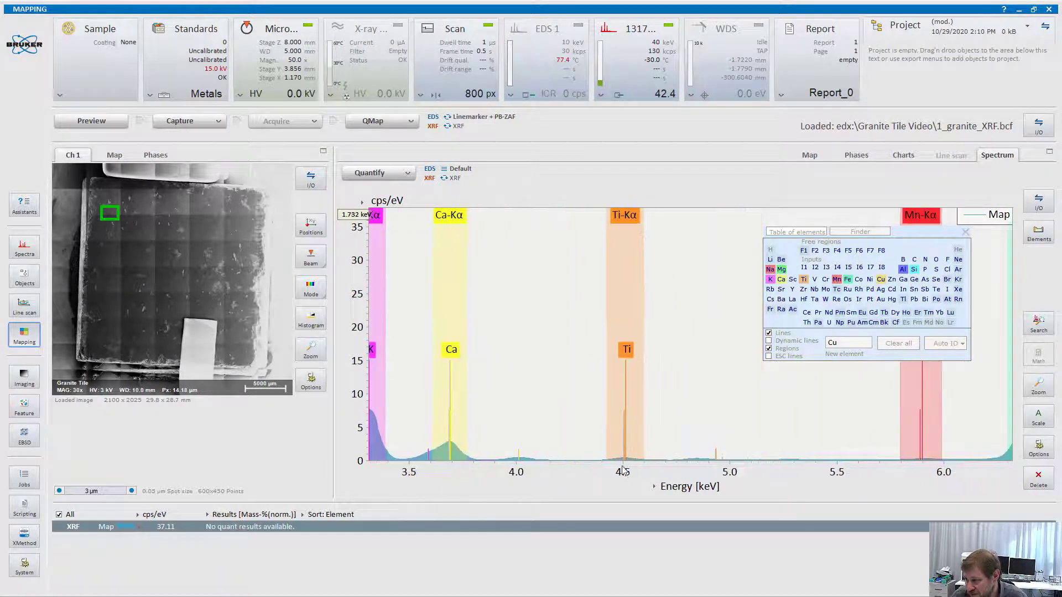
left_click_drag(362, 398, 357, 224)
left_click_drag(850, 484, 461, 457)
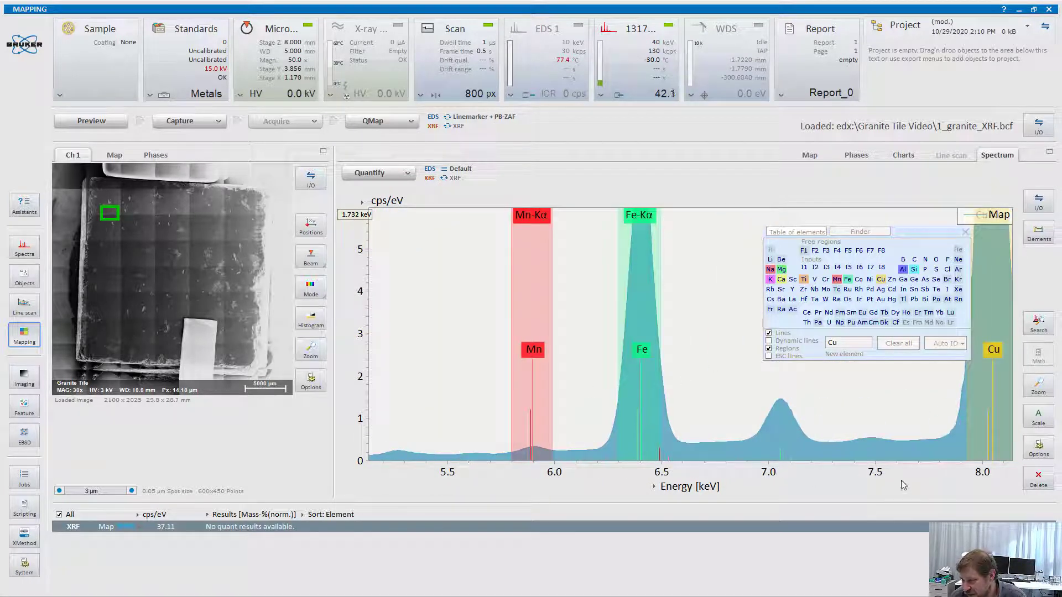
scroll(934, 430, "down", 2)
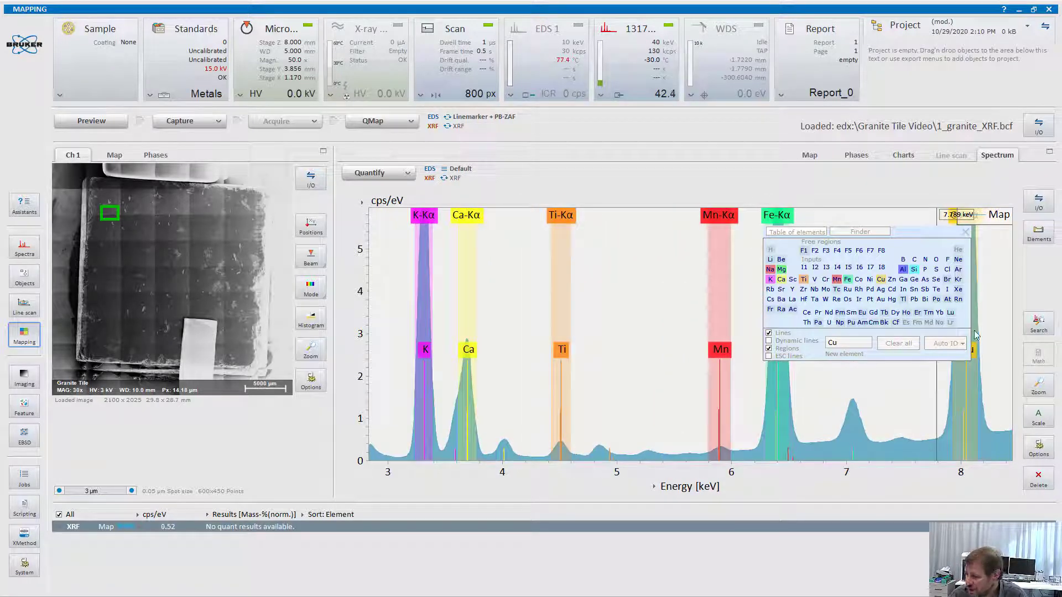
left_click_drag(923, 237, 912, 241)
left_click_drag(800, 268, 234, 327)
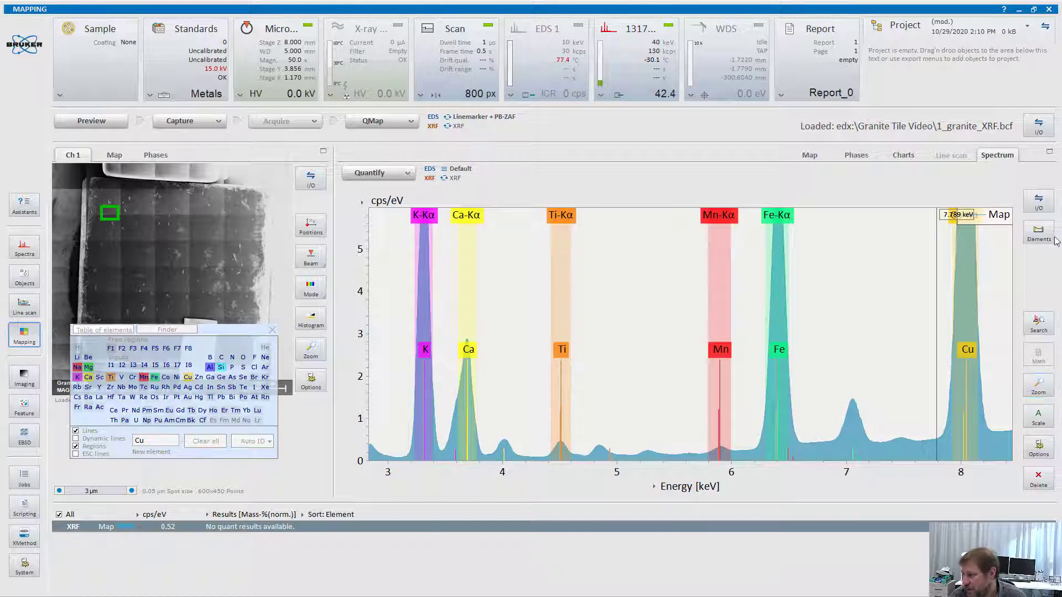
Step: Show only the Cu-Kα layer on the map, move the element table right, and return to the spectrum
left_click(810, 156)
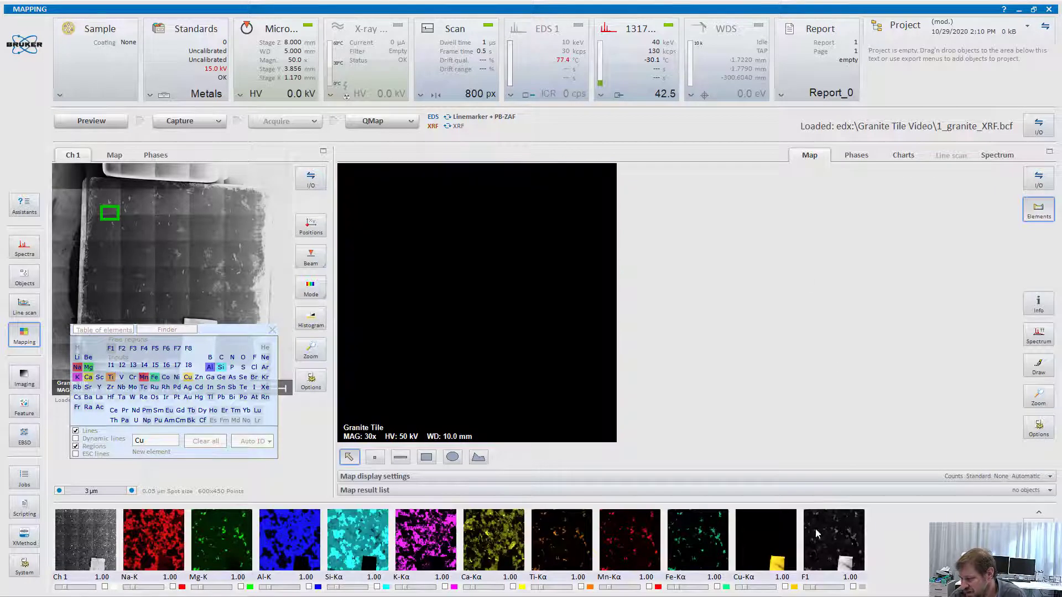
left_click(870, 523)
left_click(785, 586)
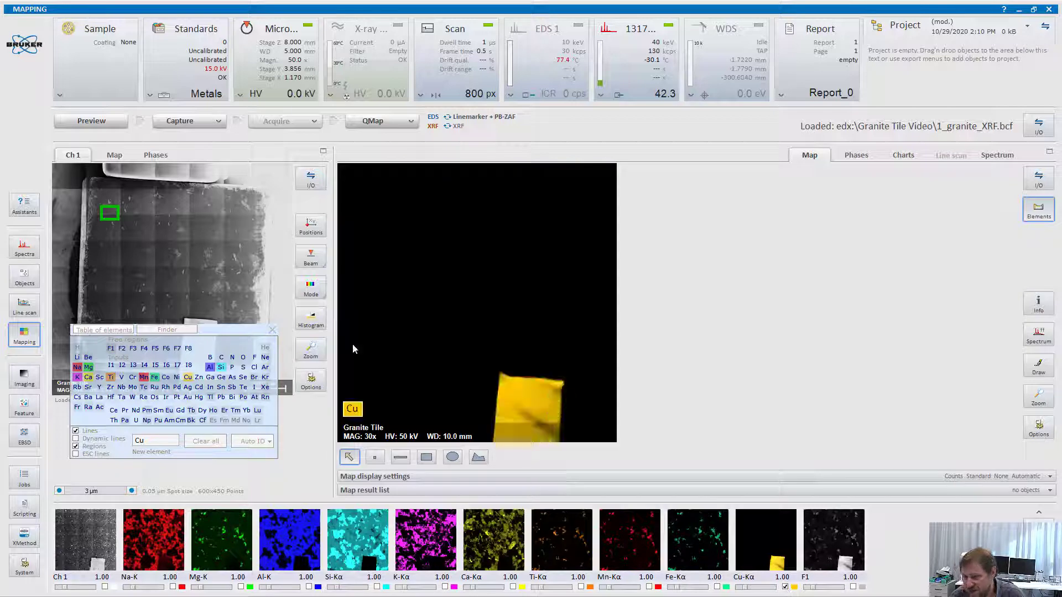
left_click_drag(205, 331, 820, 254)
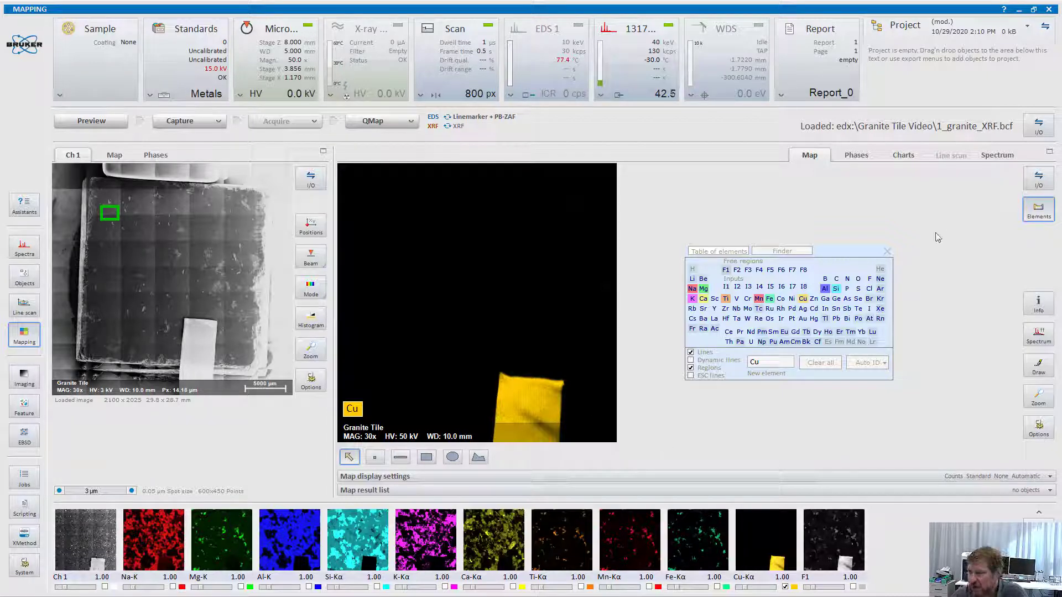
left_click(995, 156)
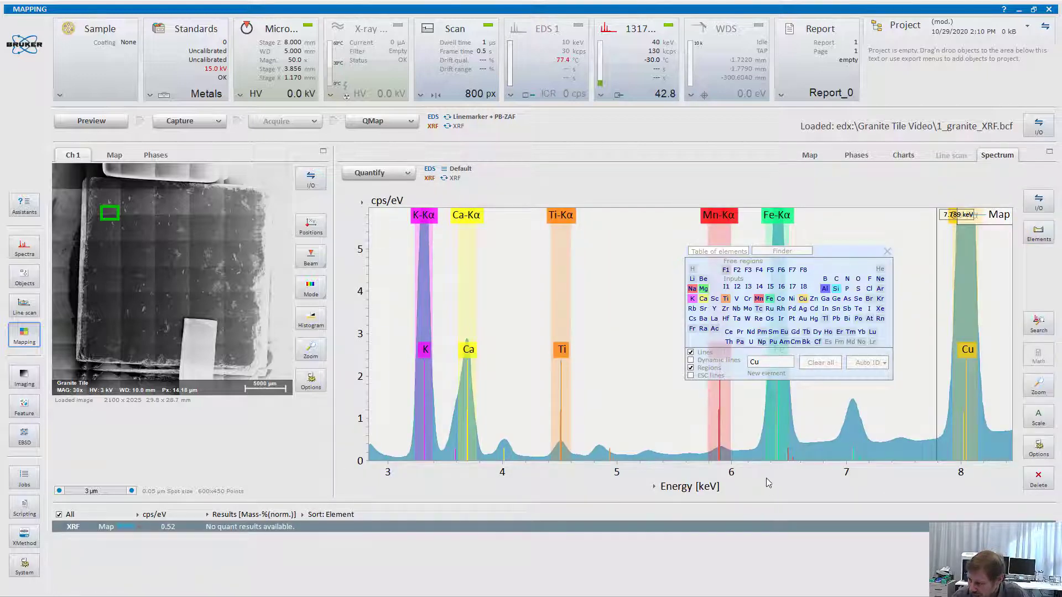
Step: Zoom the spectrum to about 9.5–22.5 keV with counts rescaled to 0–6 cps/eV
left_click(1038, 416)
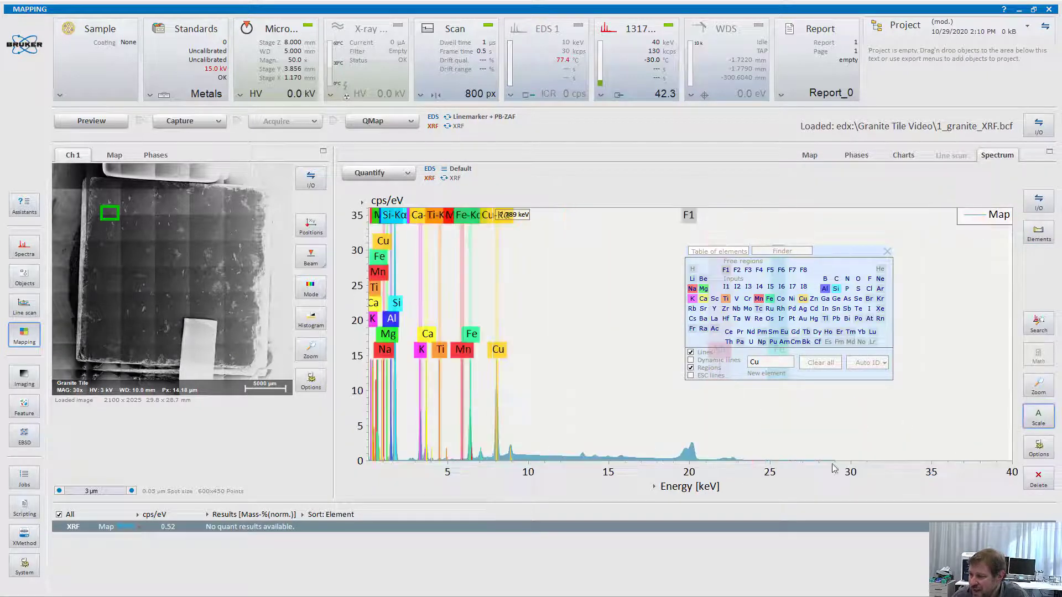
left_click(700, 422)
scroll(718, 421, "up", 2)
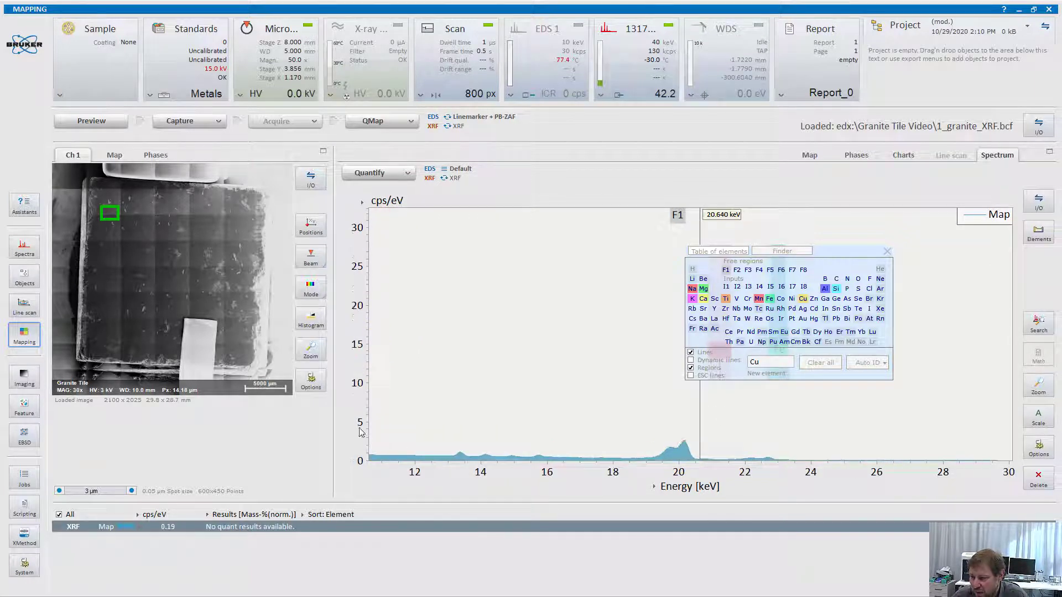
left_click_drag(361, 418, 362, 311)
left_click_drag(548, 492, 660, 477)
left_click(861, 414)
scroll(861, 413, "up", 1)
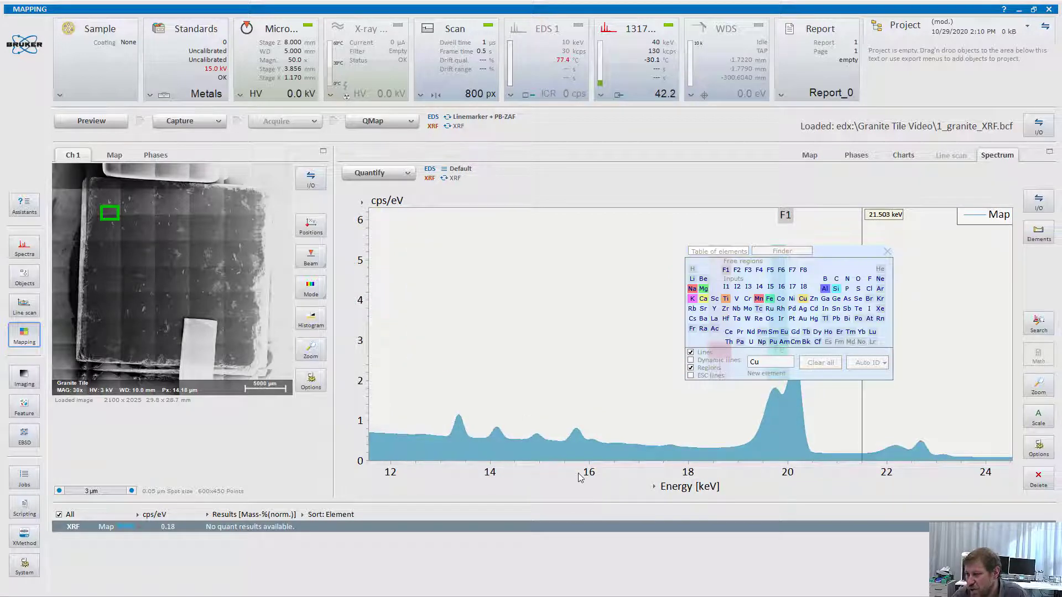
left_click_drag(591, 476, 623, 458)
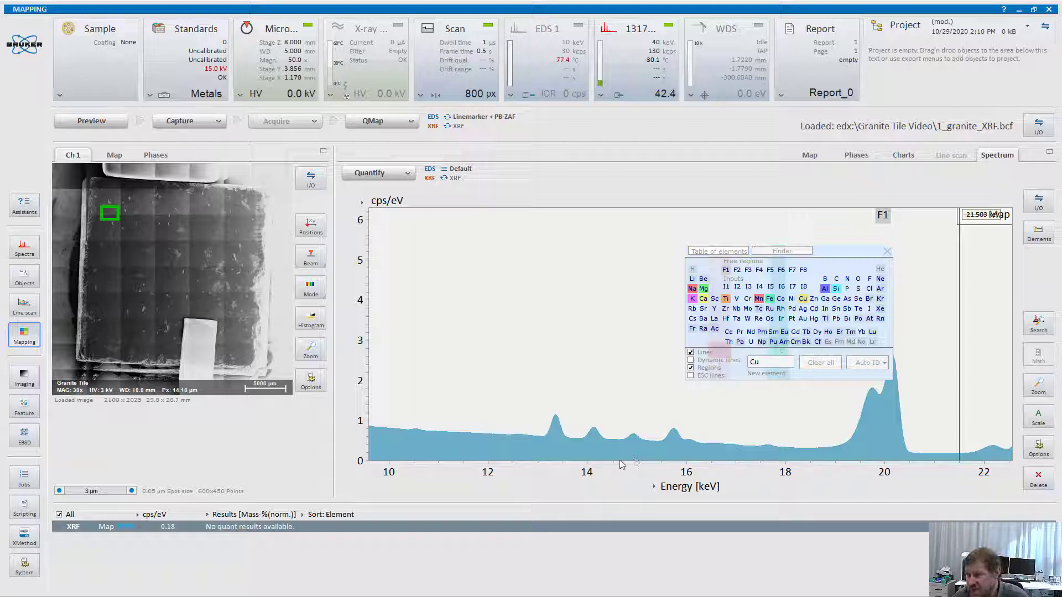
Step: Add line markers for Rb, Sr, Y, Zr, Nb and Mo to the high-energy spectrum
left_click(691, 308)
left_click(702, 310)
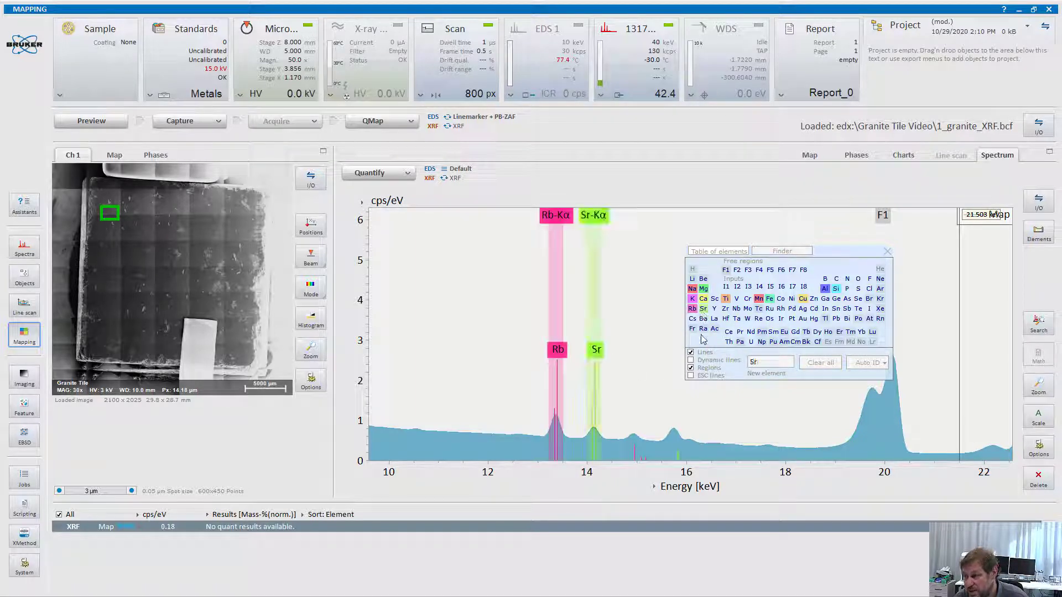
left_click(714, 308)
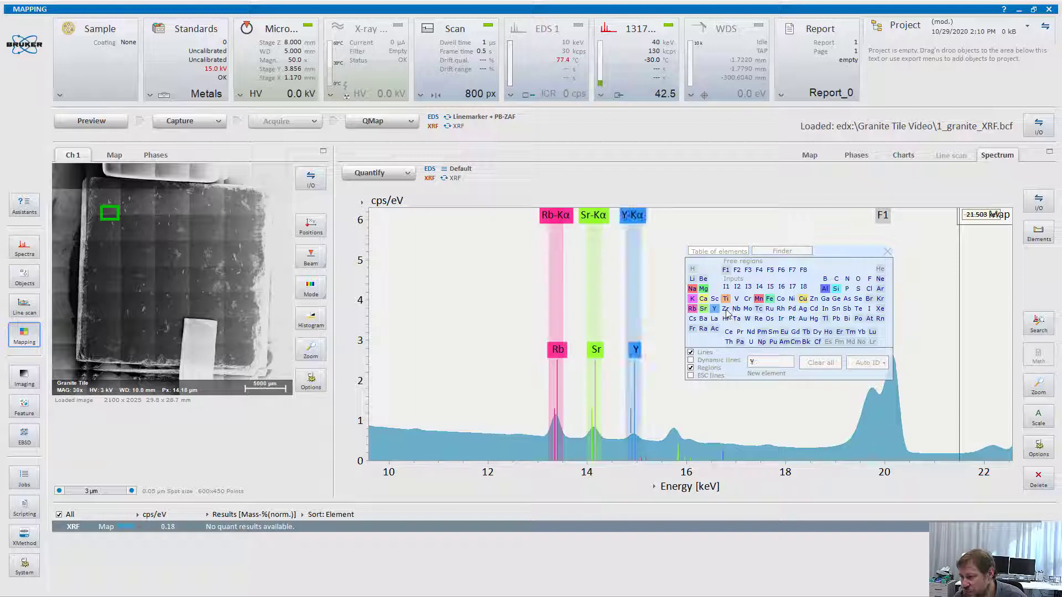
left_click(725, 308)
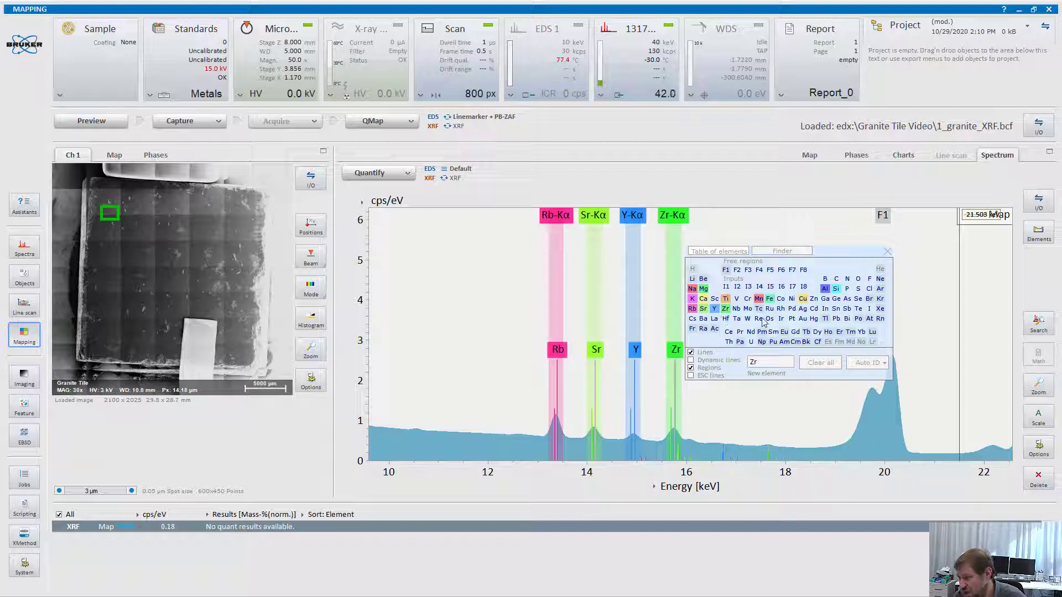
left_click(737, 310)
left_click(748, 310)
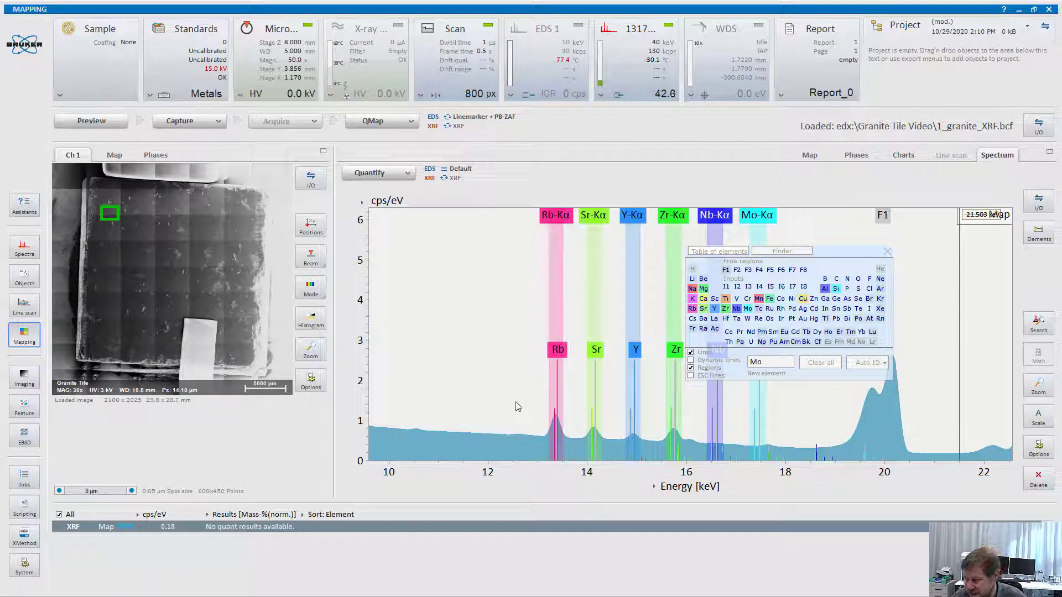
Step: Switch to the element map, clear the overlay, and tick the Y-Kα and Zr-Kα thumbnails
left_click(810, 155)
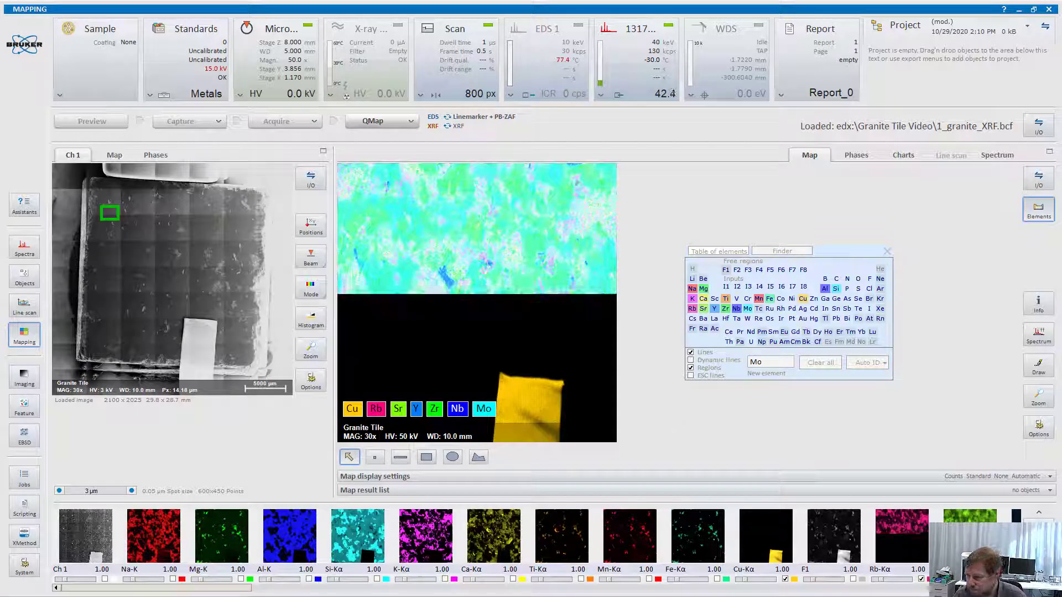
left_click(851, 587)
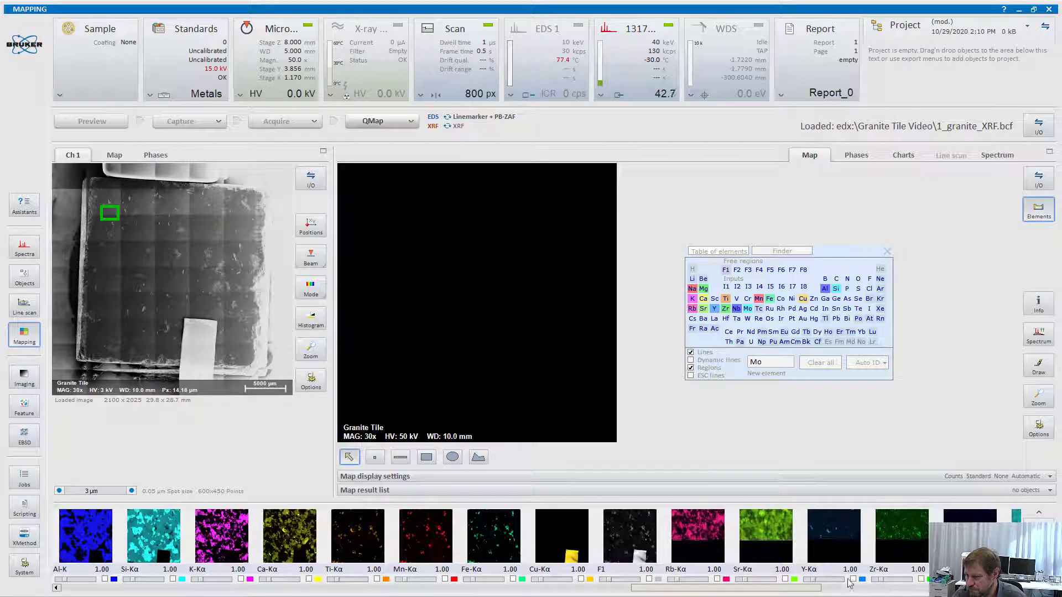
left_click(852, 579)
left_click(920, 579)
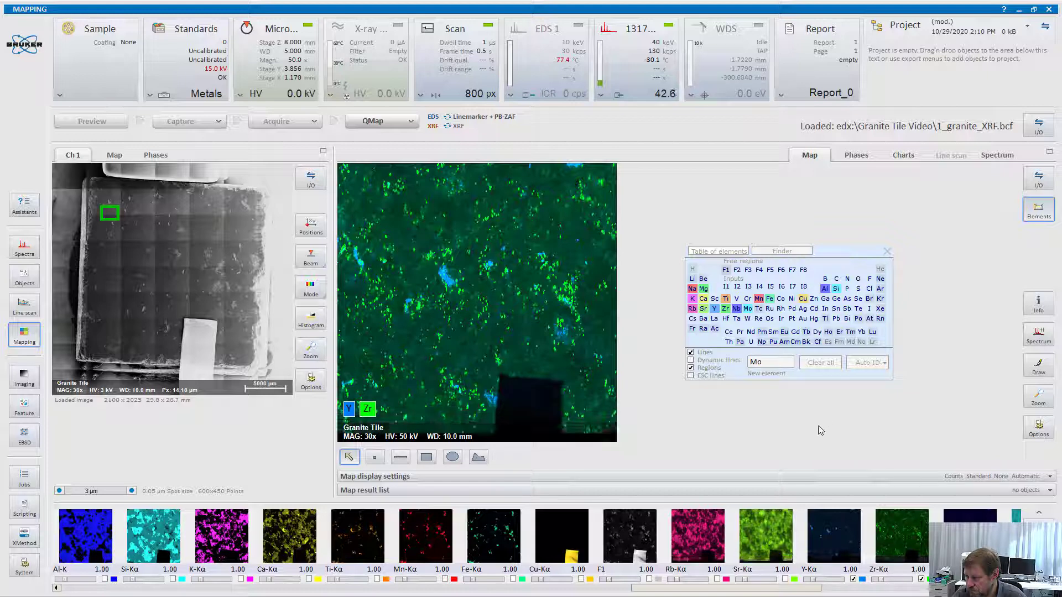
Step: Overlay only Y and Zr on the map and zoom it to fill the panel
left_click(852, 579)
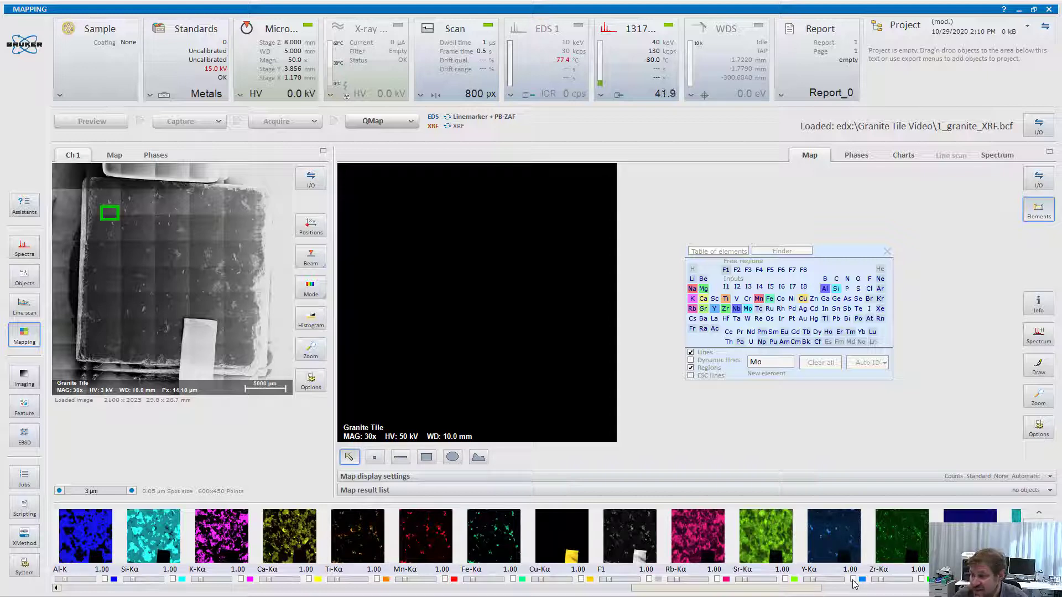
left_click(853, 579)
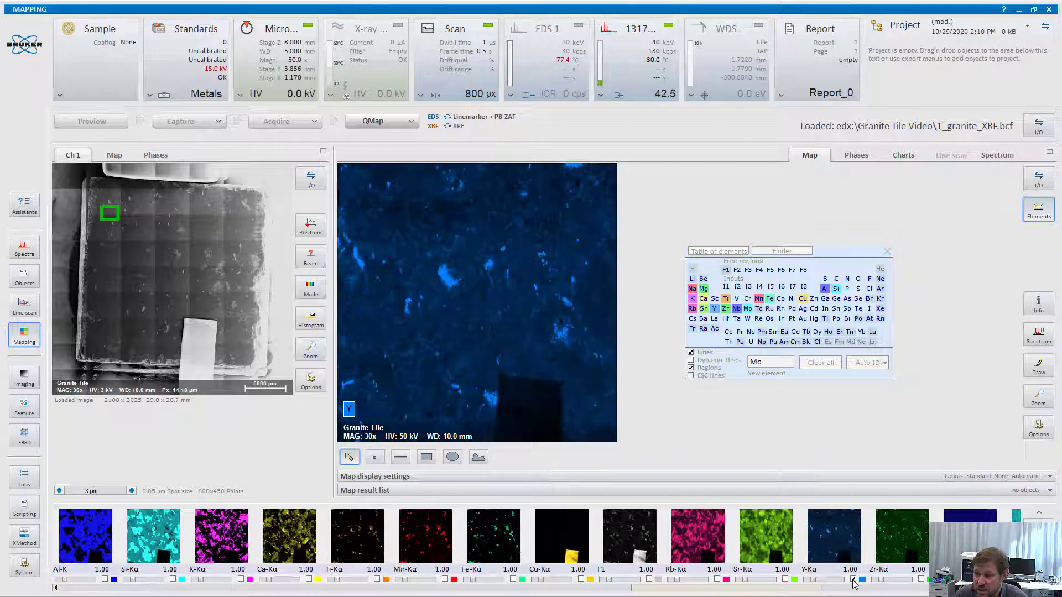
left_click(921, 579)
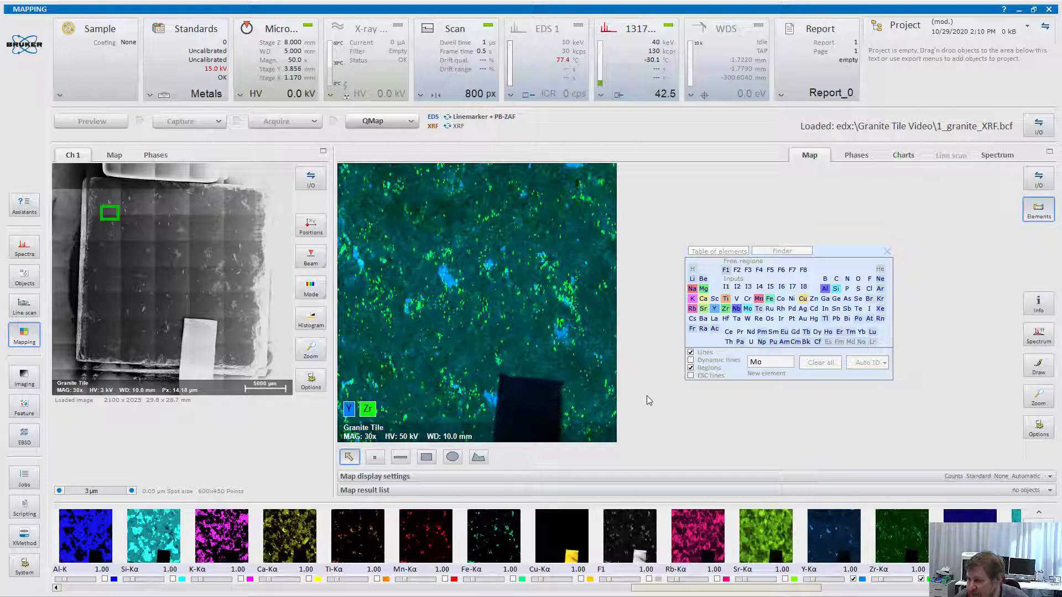
left_click(1038, 395)
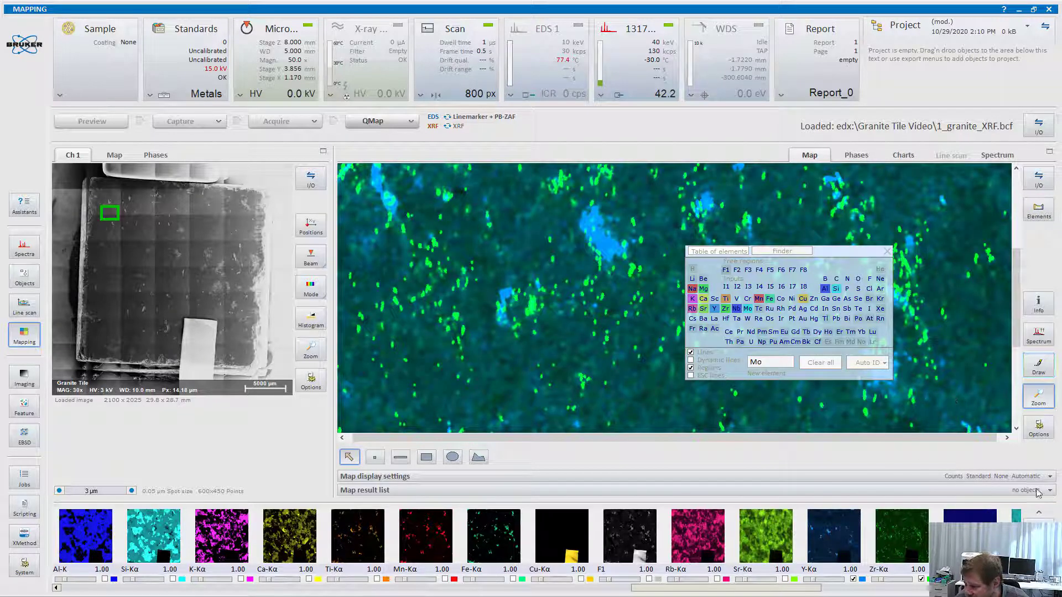
Step: Draw ellipse region 1 around the blue Y-rich grain and review its spectrum without the map sum
left_click(453, 457)
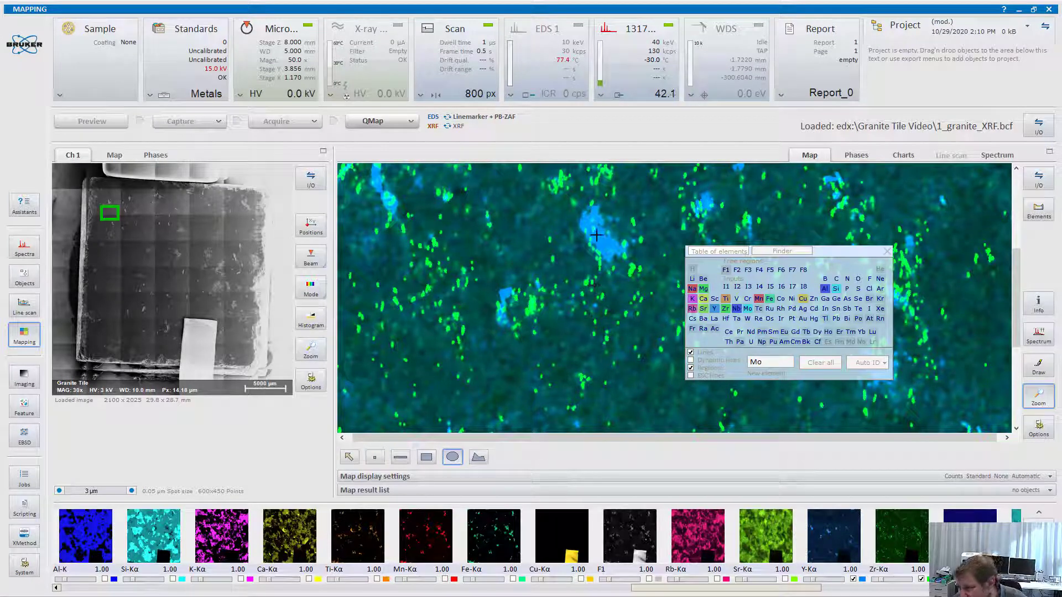
left_click_drag(596, 236, 607, 252)
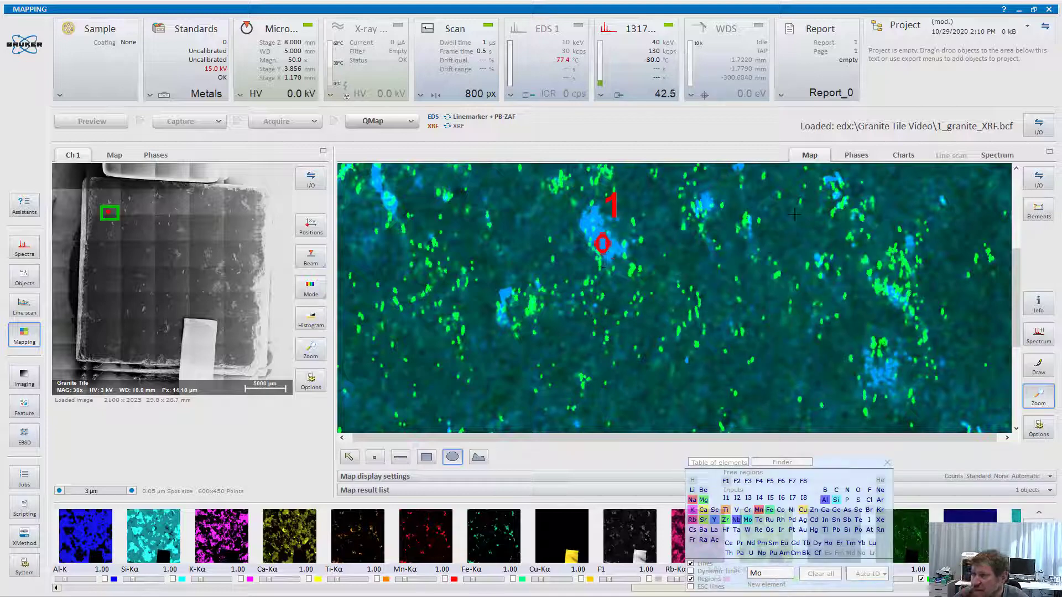
left_click(995, 155)
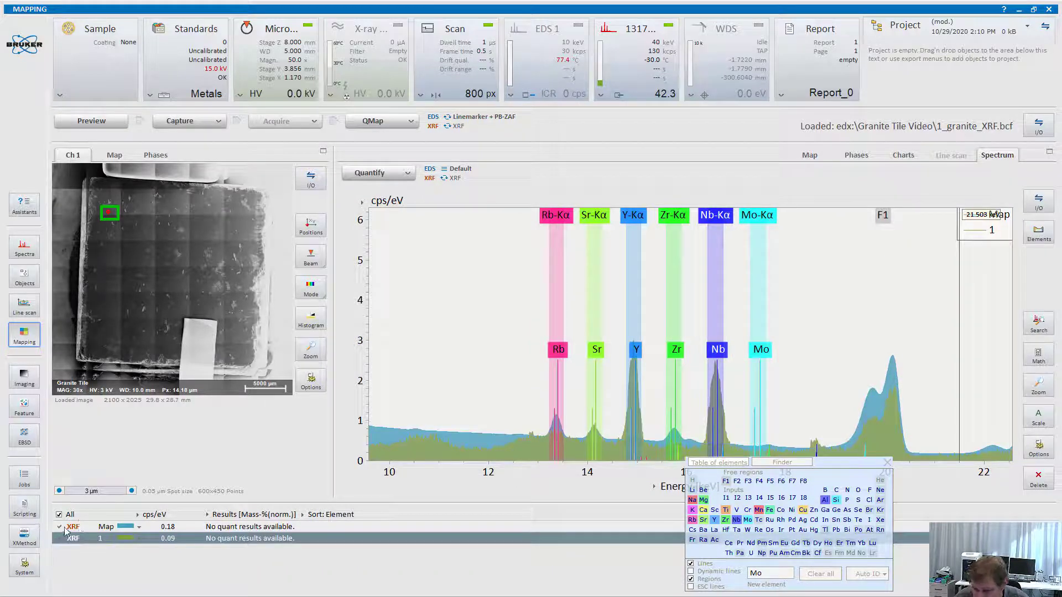
left_click(59, 528)
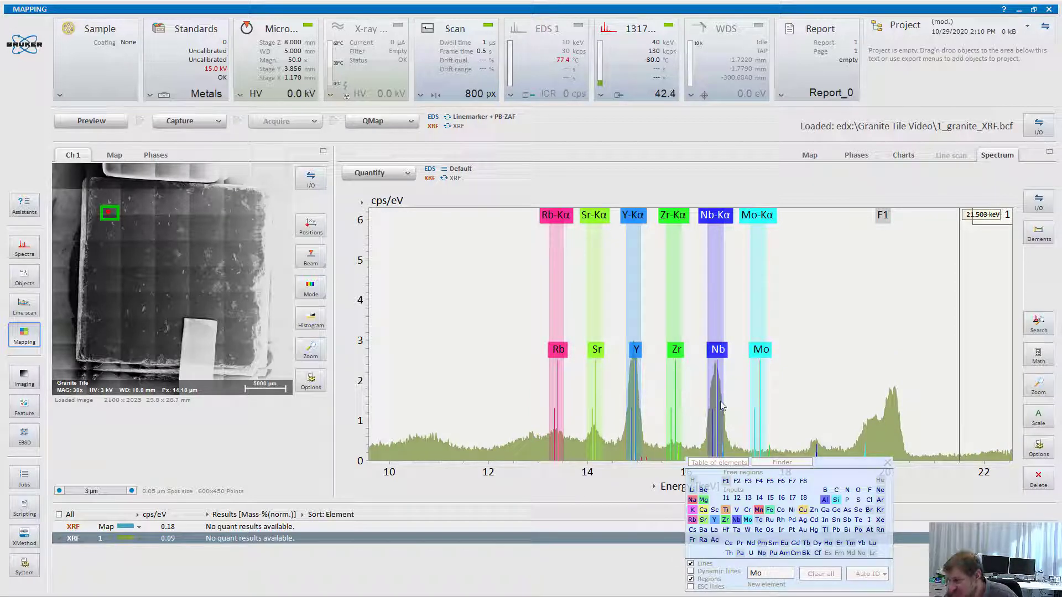
scroll(597, 404, "up", 4)
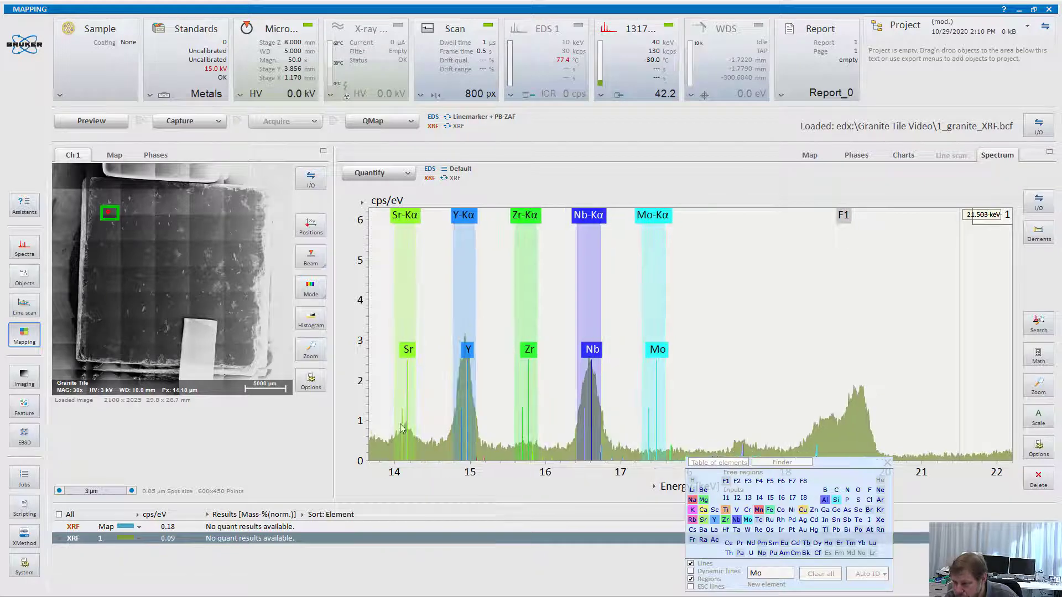
scroll(358, 437, "up", 2)
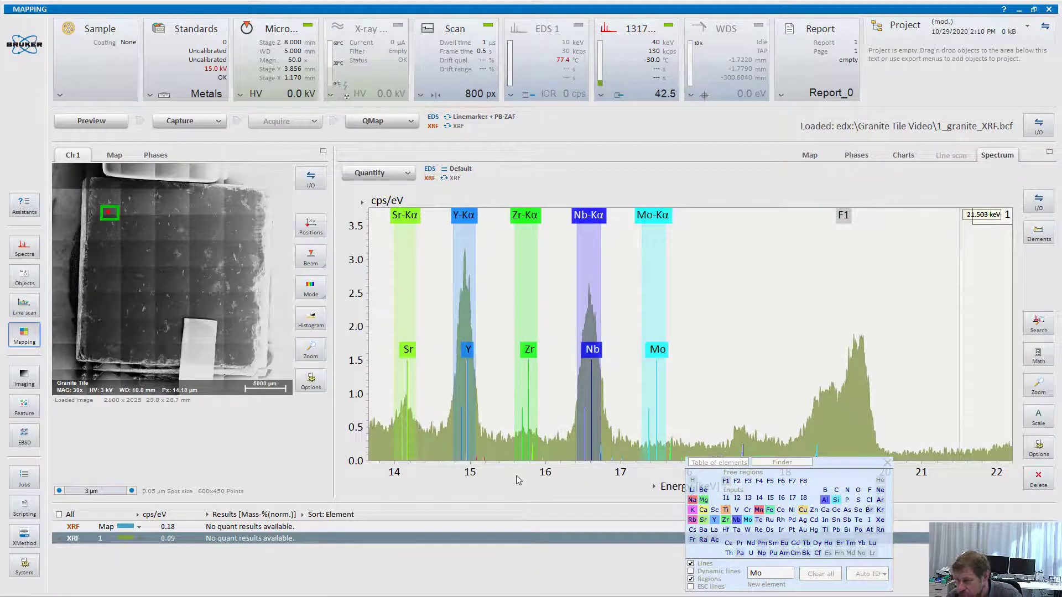
scroll(518, 480, "down", 3)
scroll(832, 363, "down", 3)
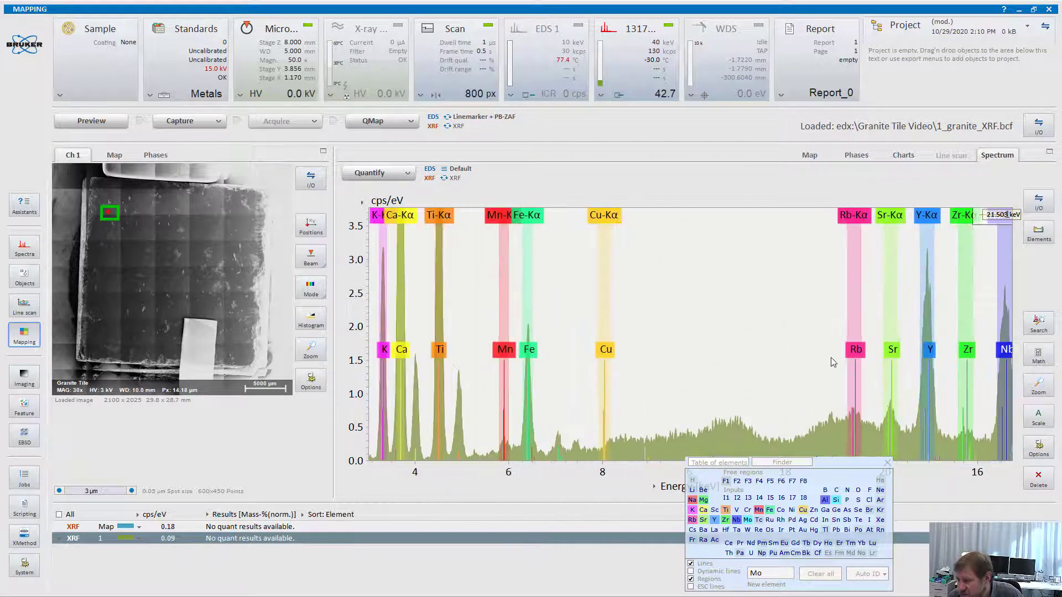
scroll(558, 454, "down", 2)
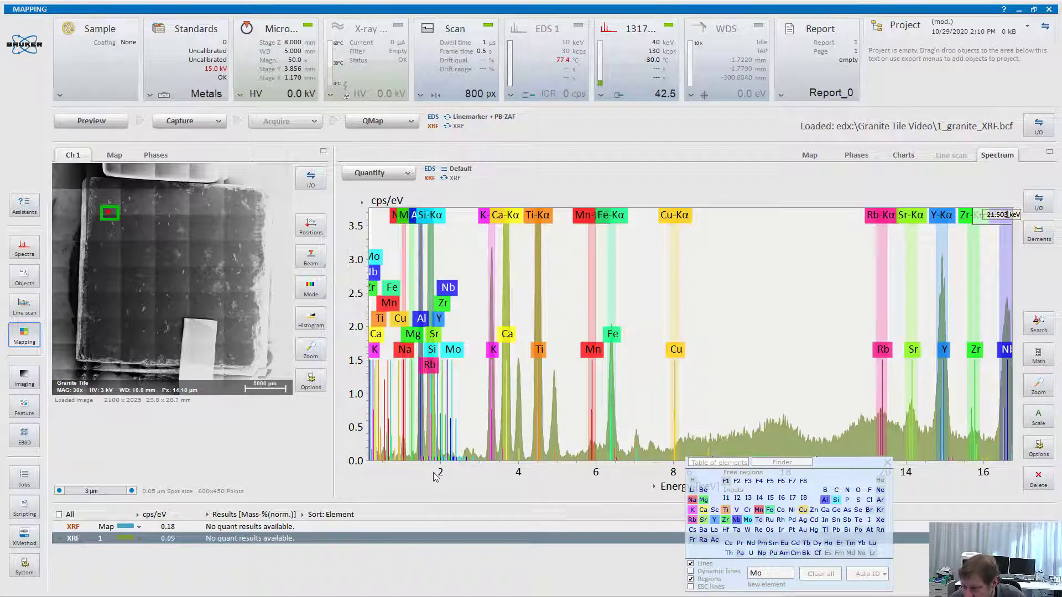
scroll(474, 476, "up", 3)
scroll(455, 473, "down", 3)
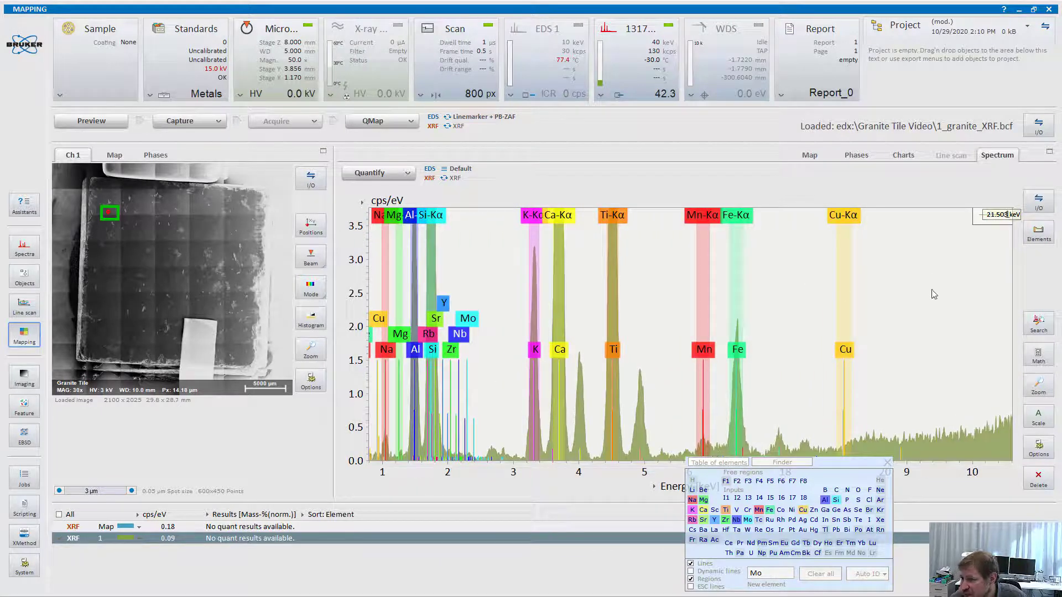
left_click(809, 155)
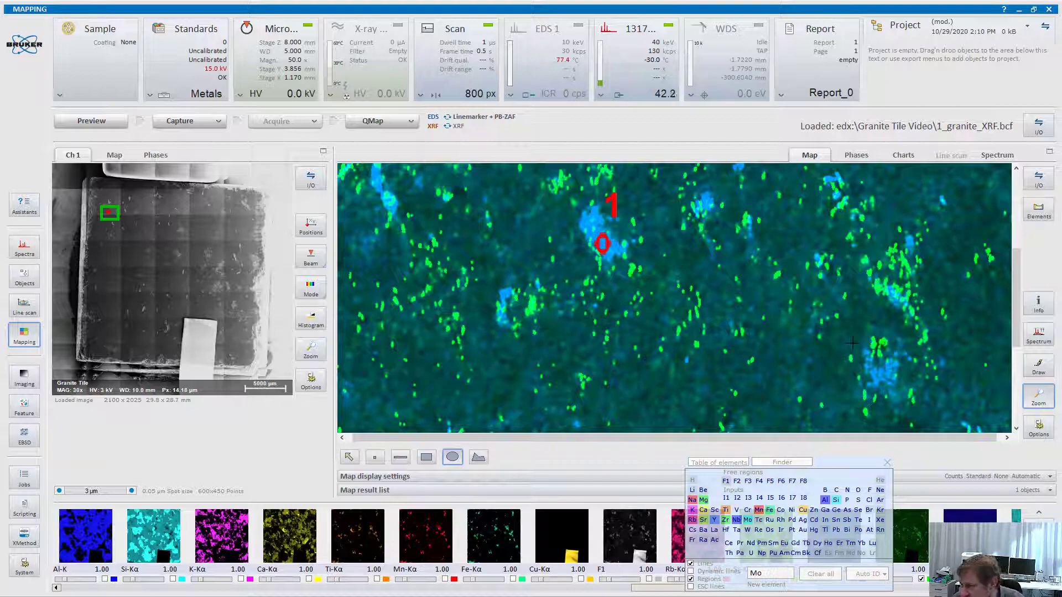
Step: Move the periodic table aside and place point 2 on the dark matrix area
left_click_drag(852, 465, 165, 350)
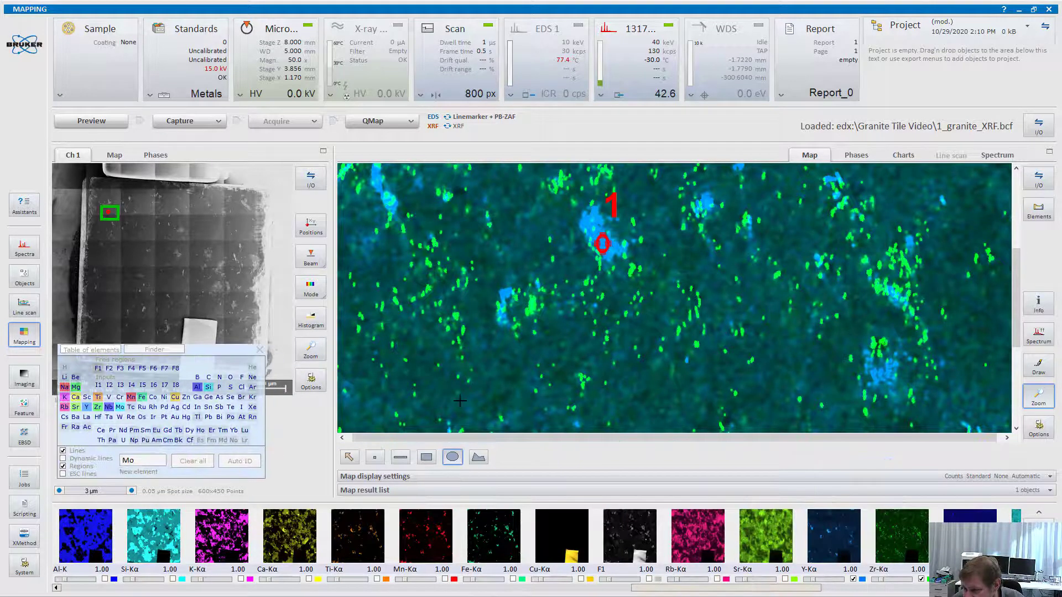
left_click(777, 276)
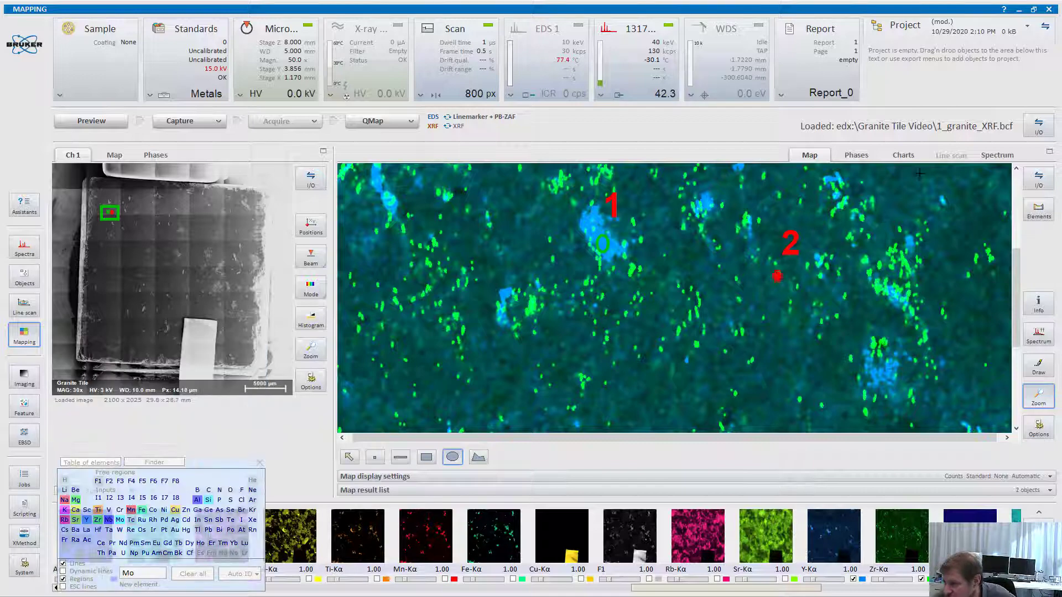
left_click(988, 156)
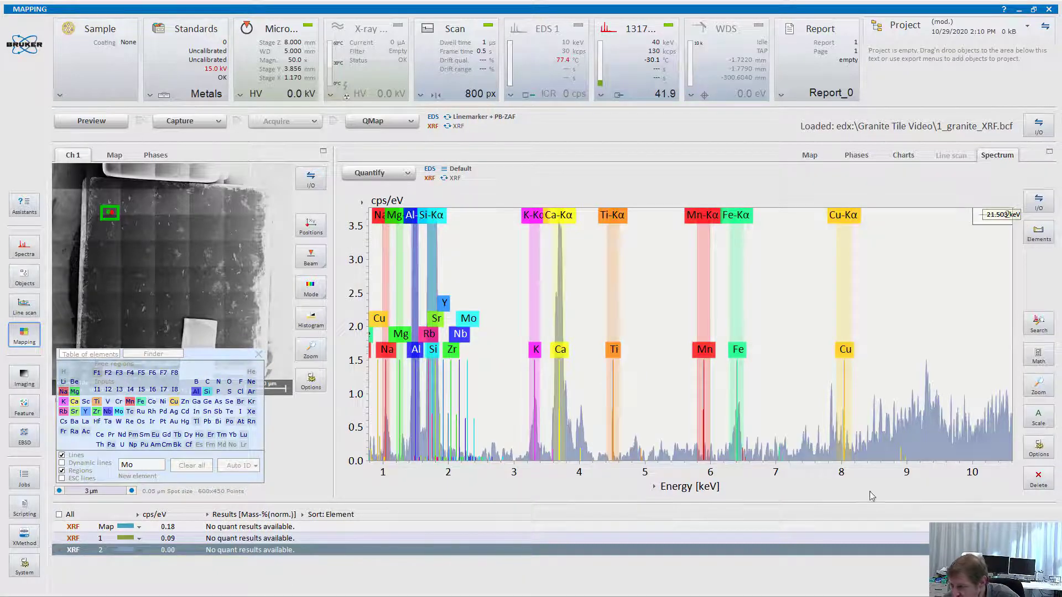
Step: Zoom point 2's spectrum, pan back to the major-element peaks, and return to the map
scroll(957, 481, "down", 5)
scroll(778, 482, "down", 1)
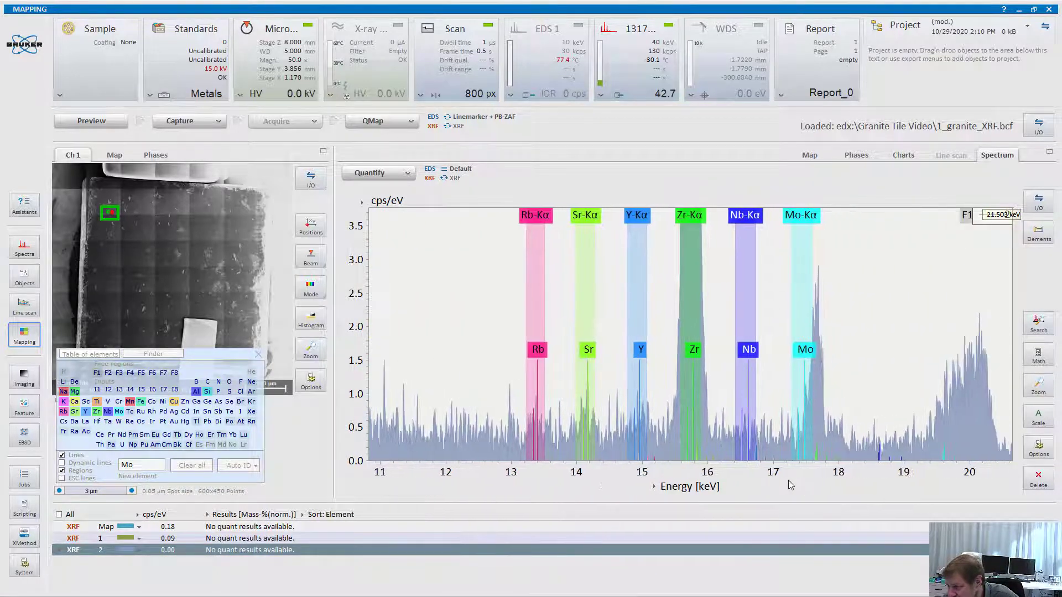
scroll(350, 244, "down", 3)
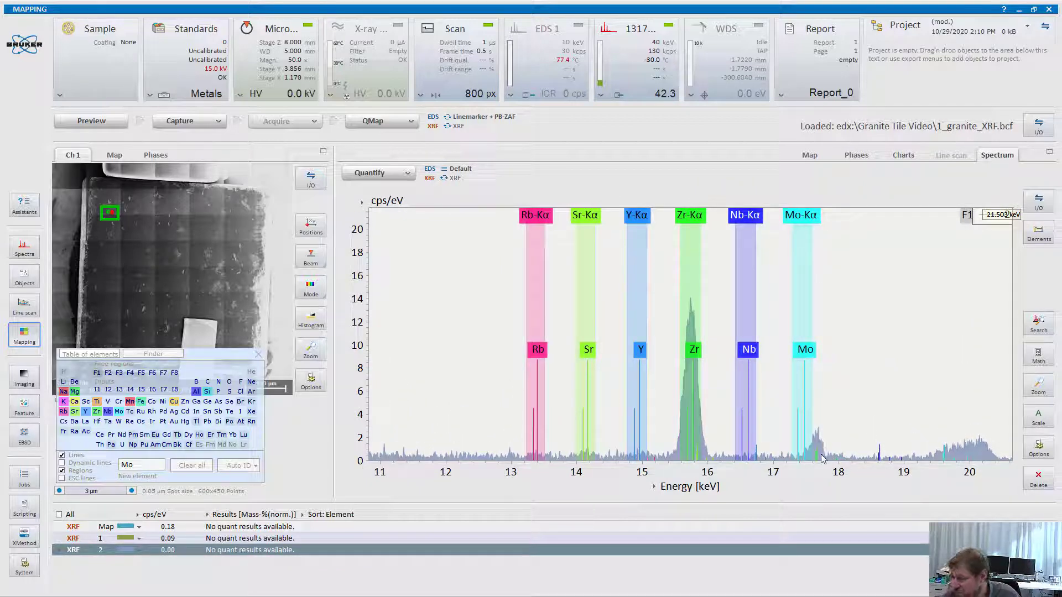
left_click_drag(639, 487, 642, 487)
scroll(641, 487, "up", 4)
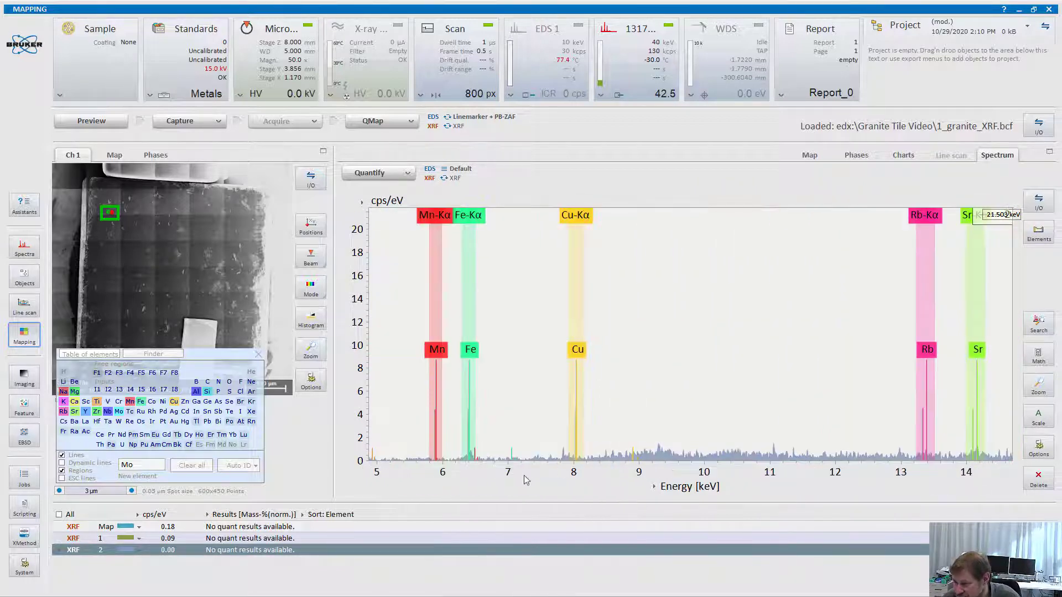
left_click_drag(525, 480, 926, 437)
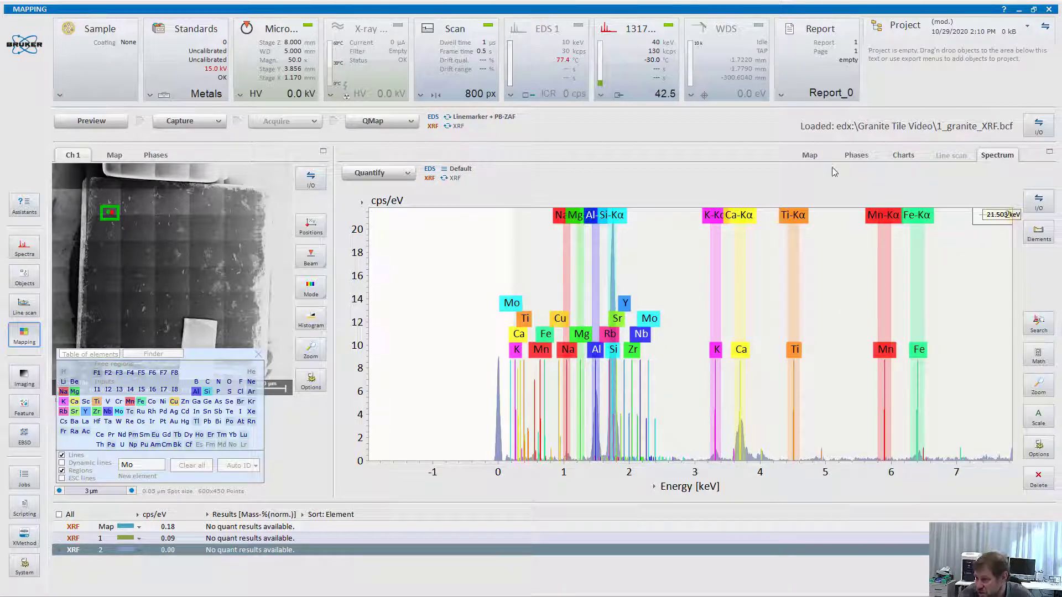
left_click(810, 155)
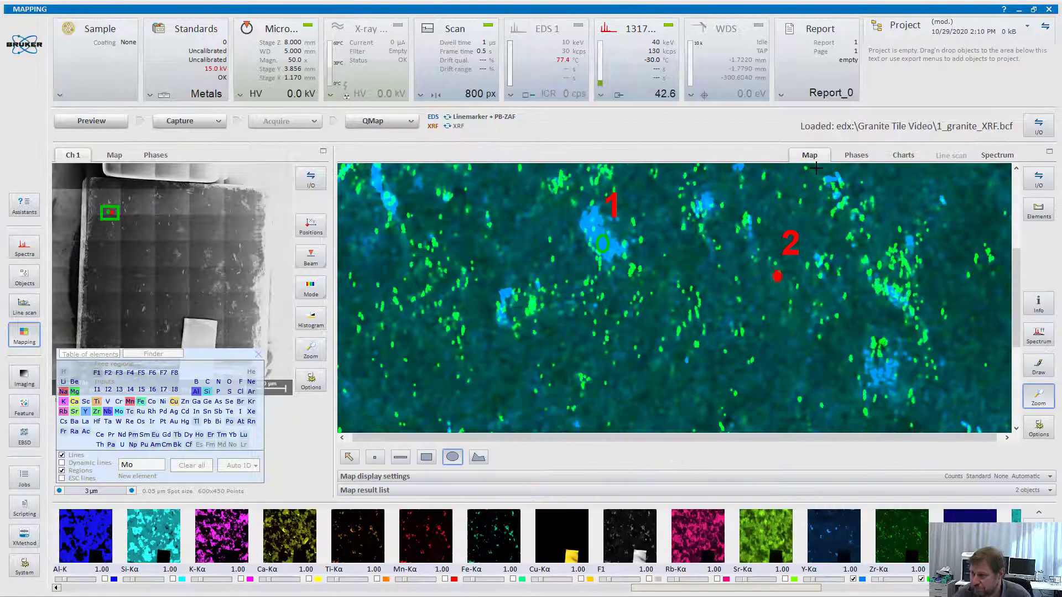
Step: Turn off Zoom so the map fits the whole granite tile again
left_click(1037, 400)
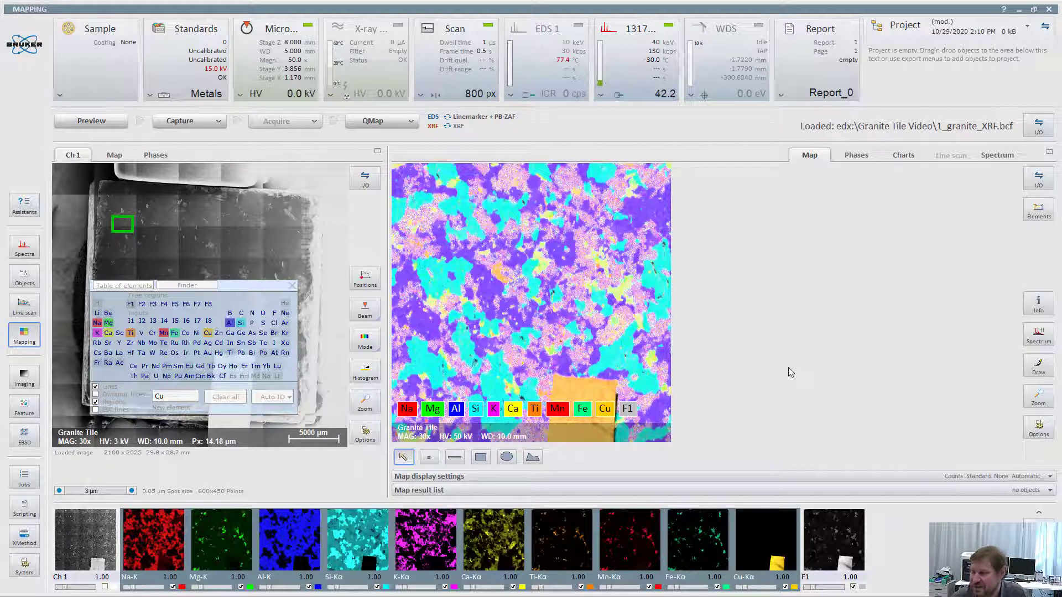
Step: Calculate an AutoPhase cluster map of the granite tile and collapse the settings panel to enlarge it
left_click(858, 158)
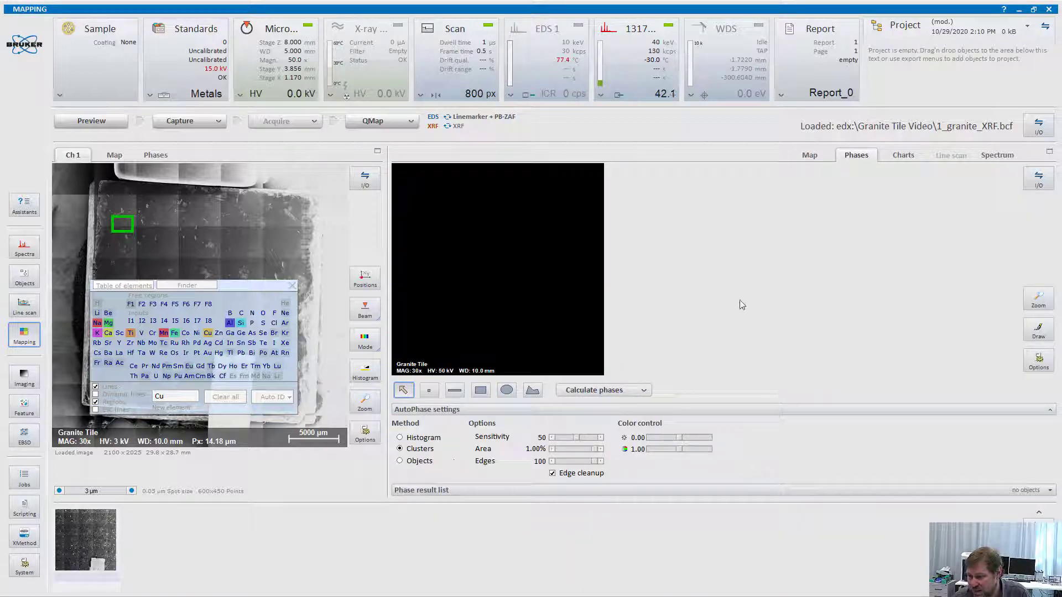
left_click(583, 391)
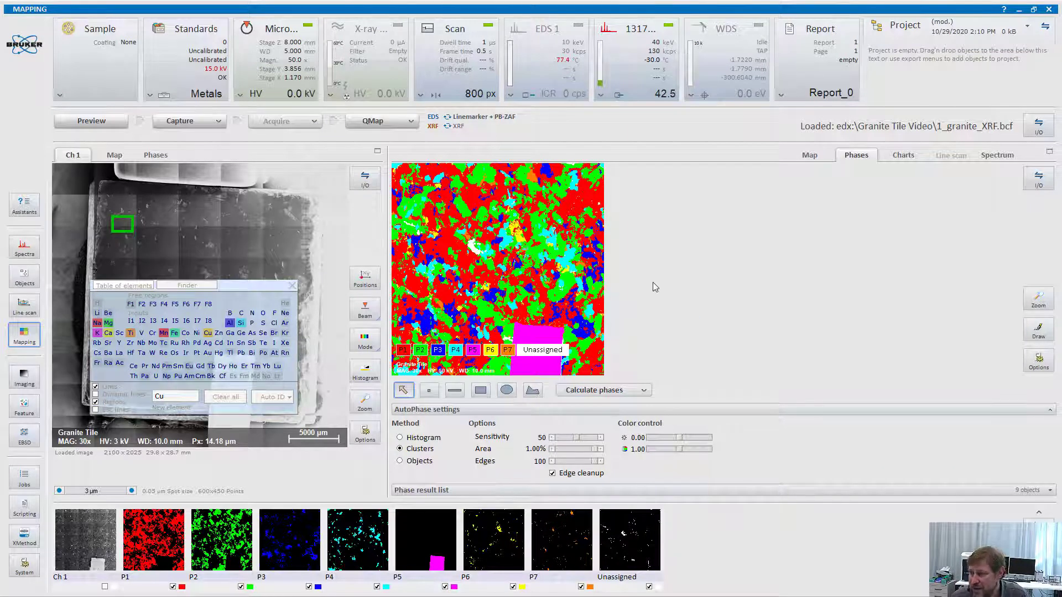
left_click(1050, 413)
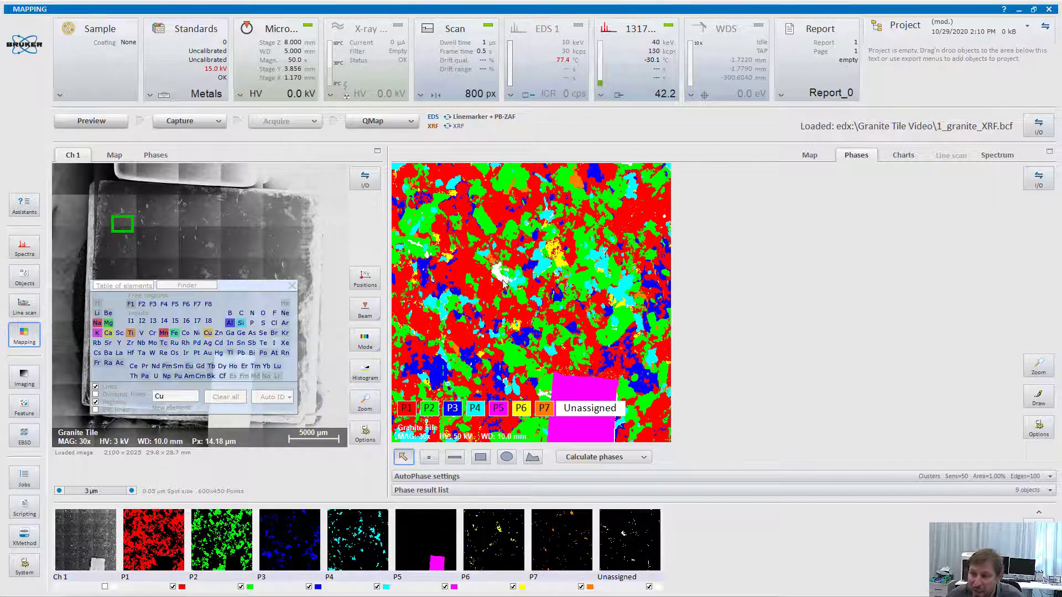
Step: Plot phase P1's red spectrum alone, hiding the whole-map sum spectrum
left_click(157, 541)
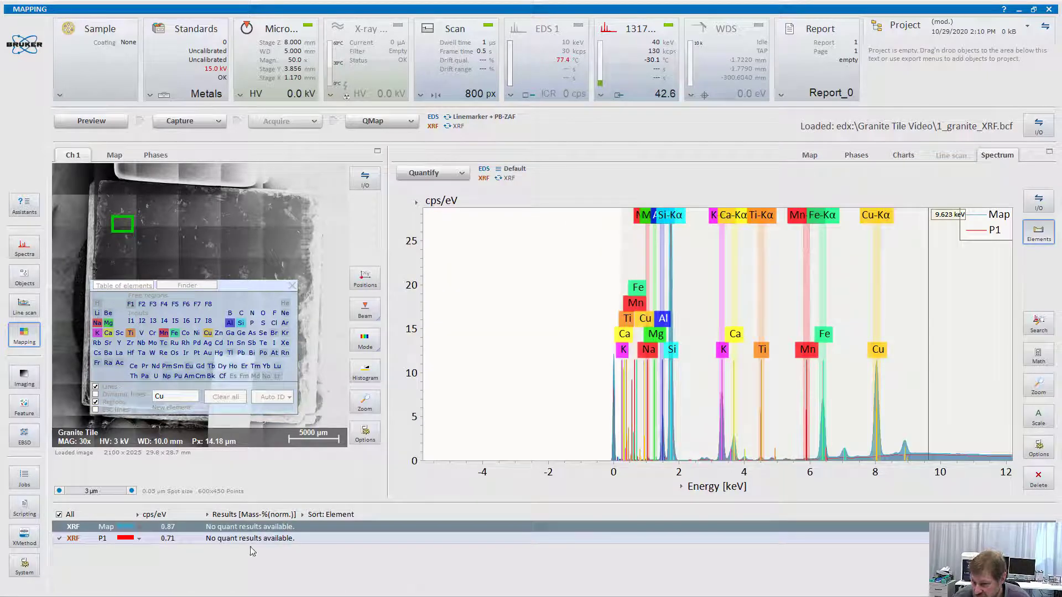
left_click(251, 539)
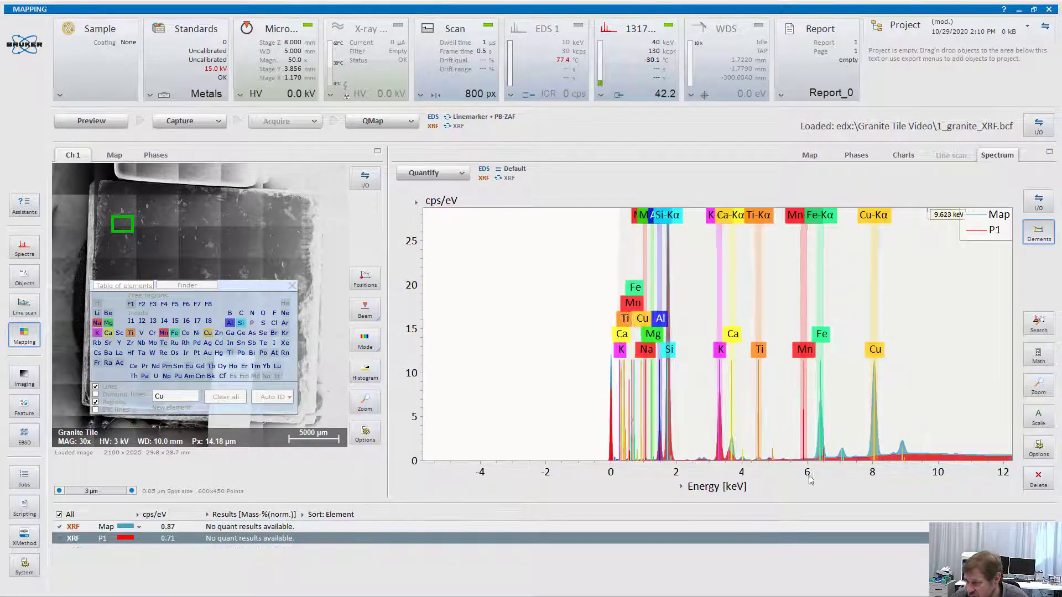
left_click_drag(758, 464, 528, 464)
left_click(60, 527)
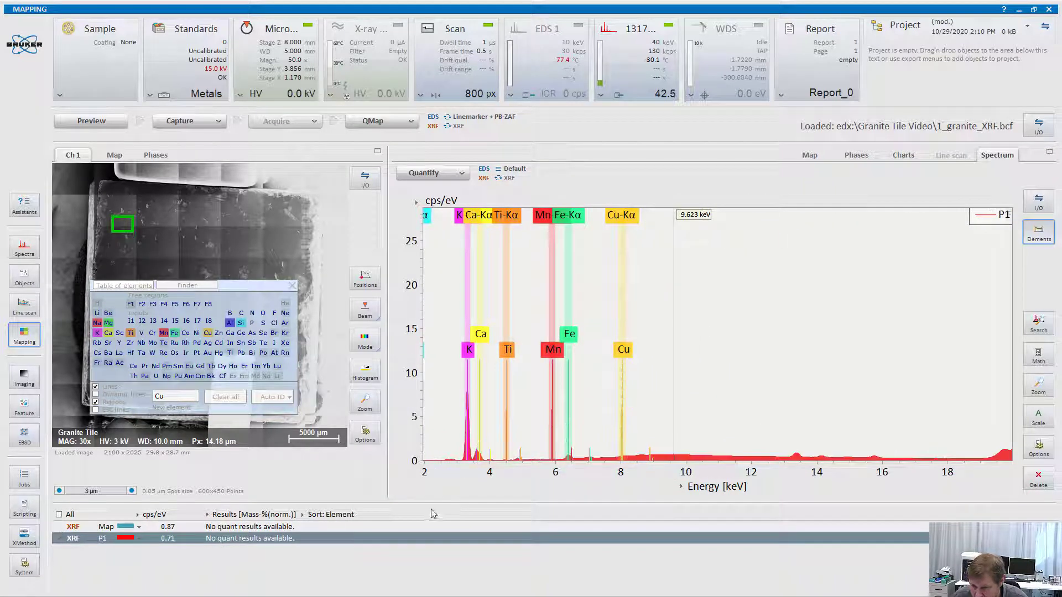
Step: Zoom and pan the spectrum axis to frame the 0–9 keV peaks
scroll(615, 389, "down", 2)
left_click_drag(559, 475, 725, 475)
scroll(659, 434, "up", 3)
left_click_drag(616, 482, 705, 393)
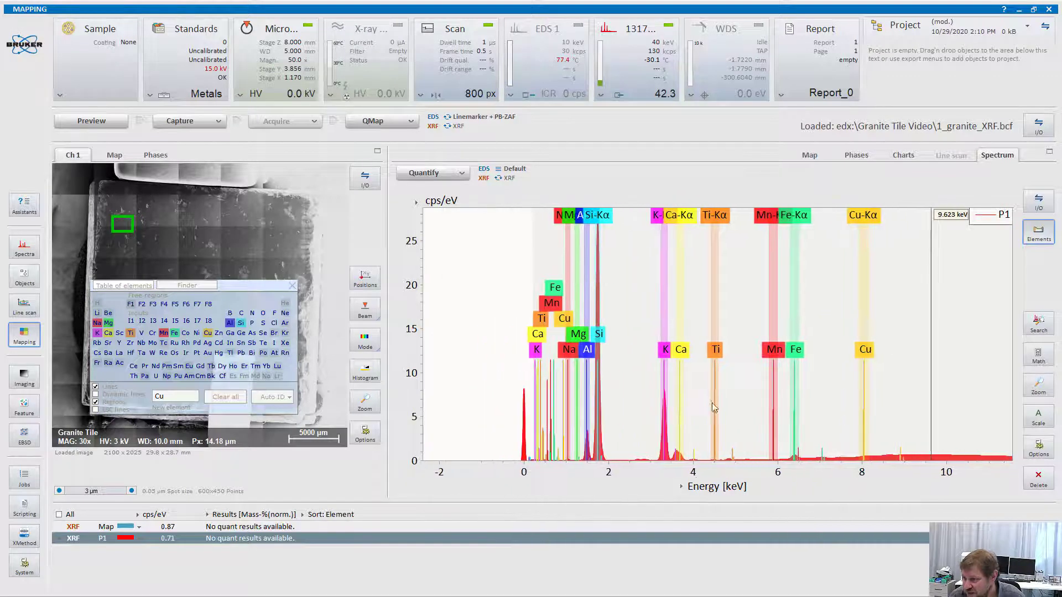
scroll(705, 393, "up", 2)
left_click_drag(652, 478, 769, 475)
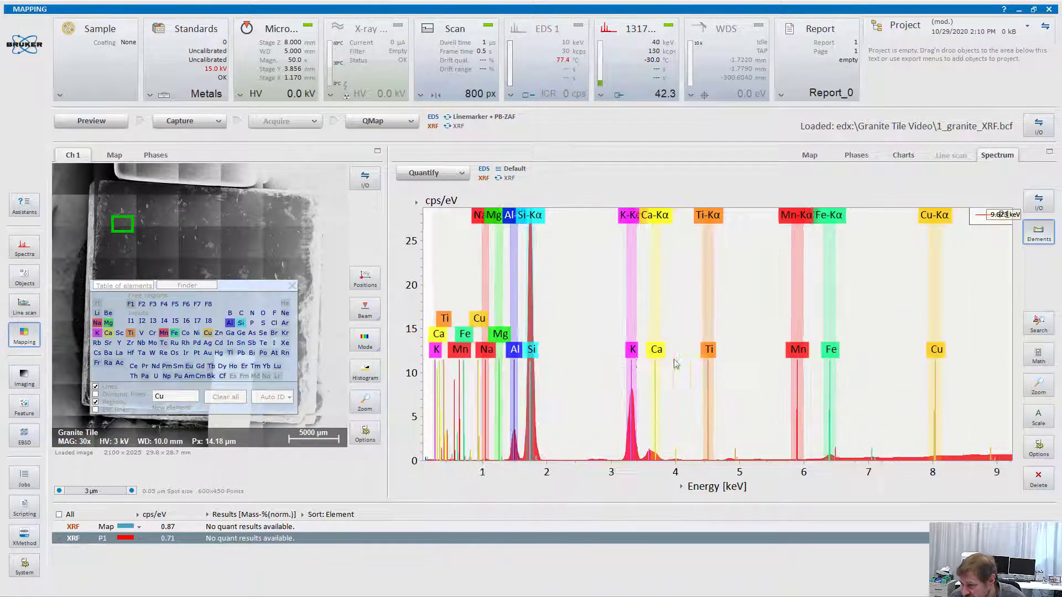
scroll(669, 368, "up", 1)
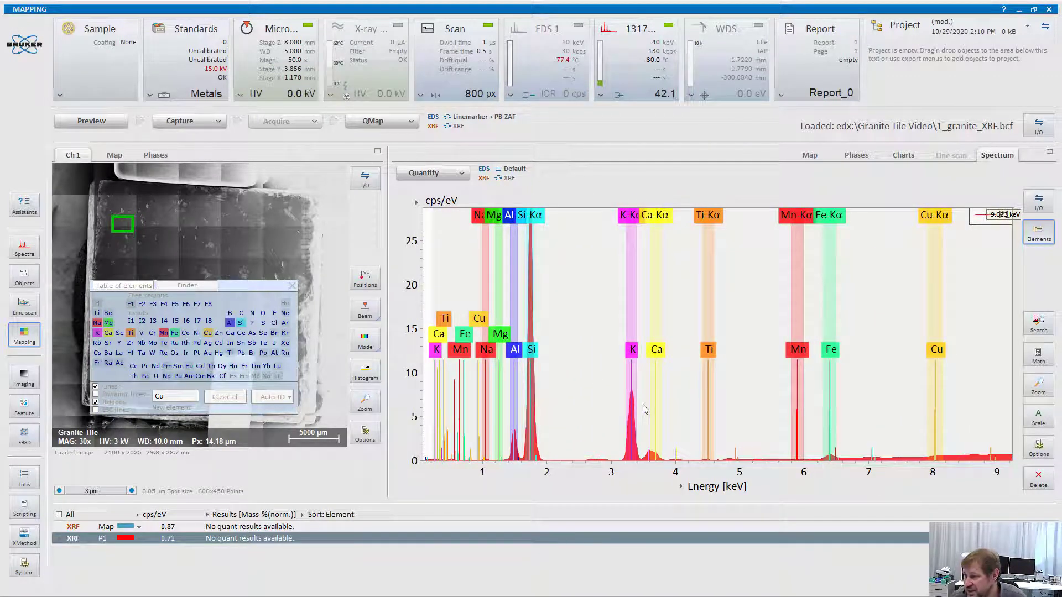
Step: Select phase P2 on the phase map and plot its green spectrum with P1 unticked
left_click(809, 156)
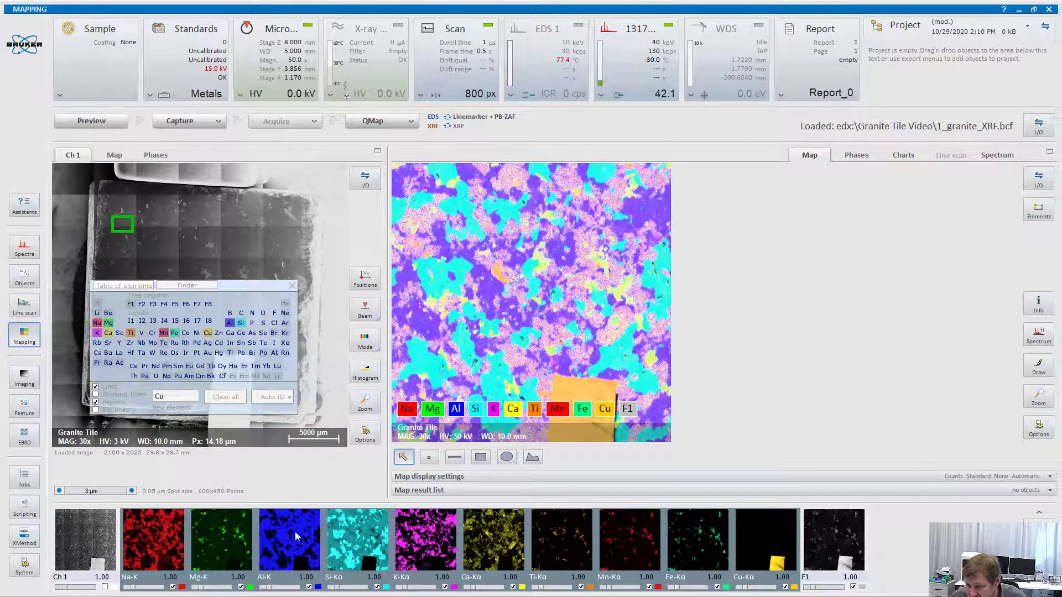
left_click(855, 157)
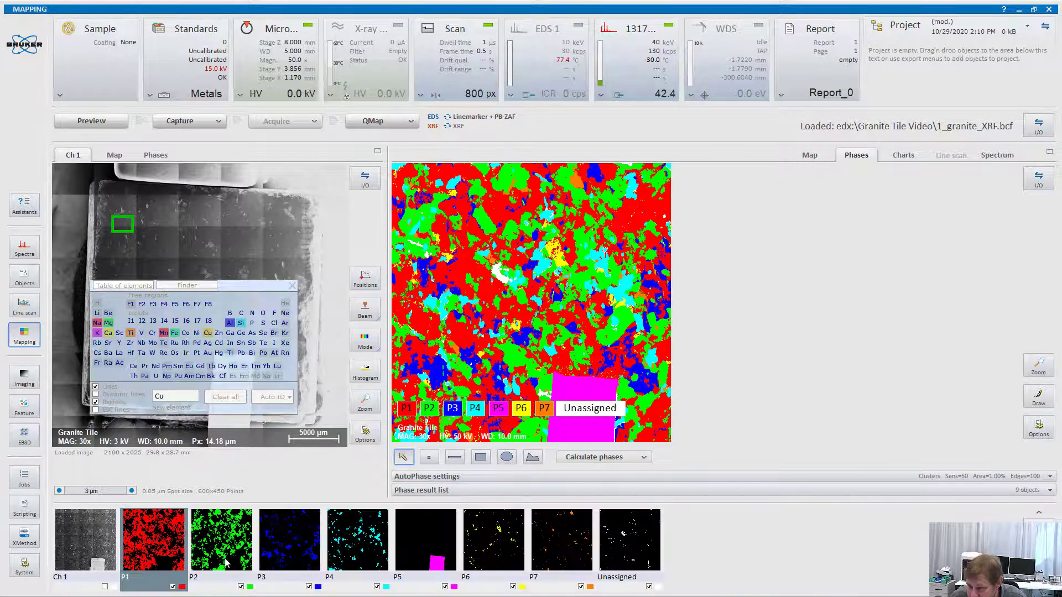
left_click(222, 553)
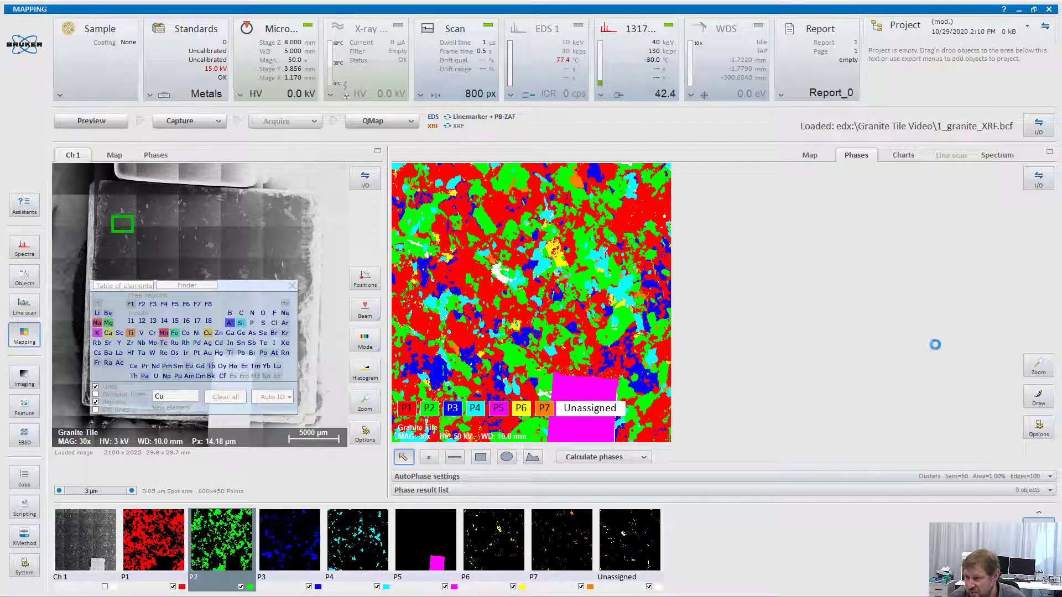
left_click(997, 155)
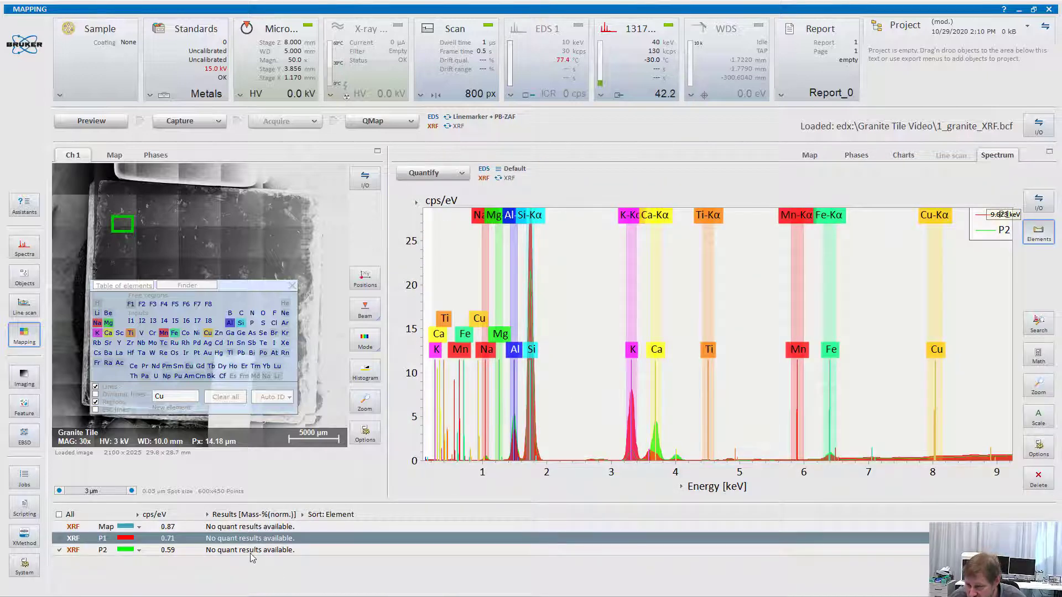
left_click(65, 550)
left_click(58, 539)
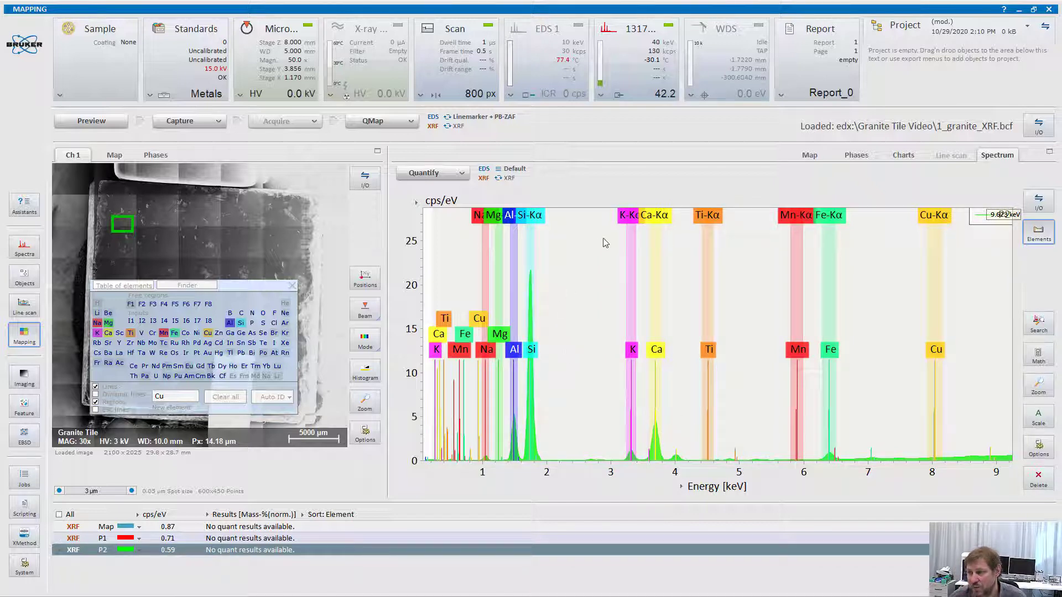
Step: Plot phase P3's blue spectrum with P2 hidden, then show the P1–P7 phase map again
left_click(809, 156)
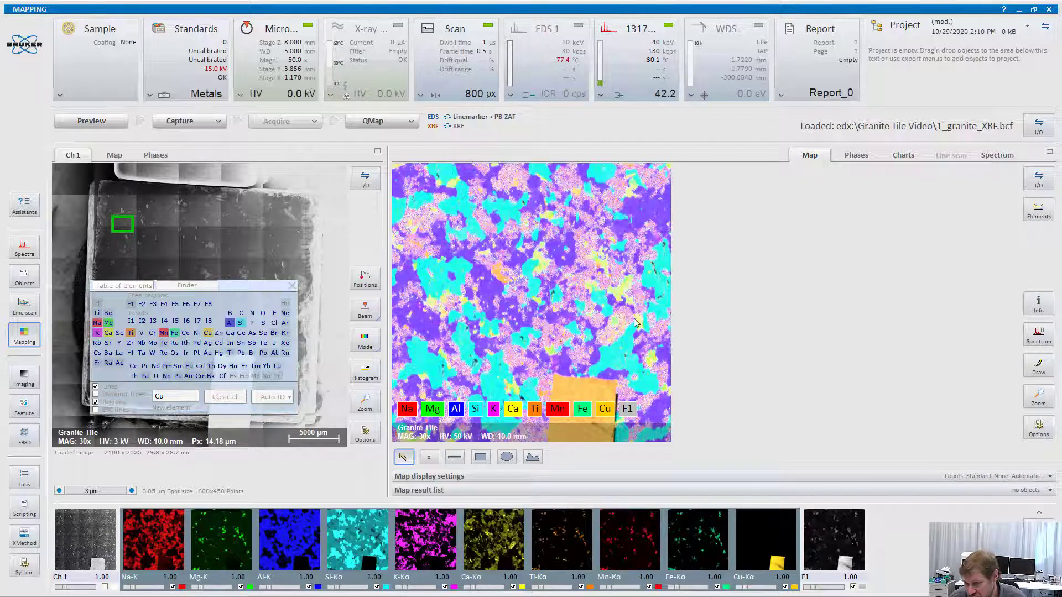
left_click(856, 156)
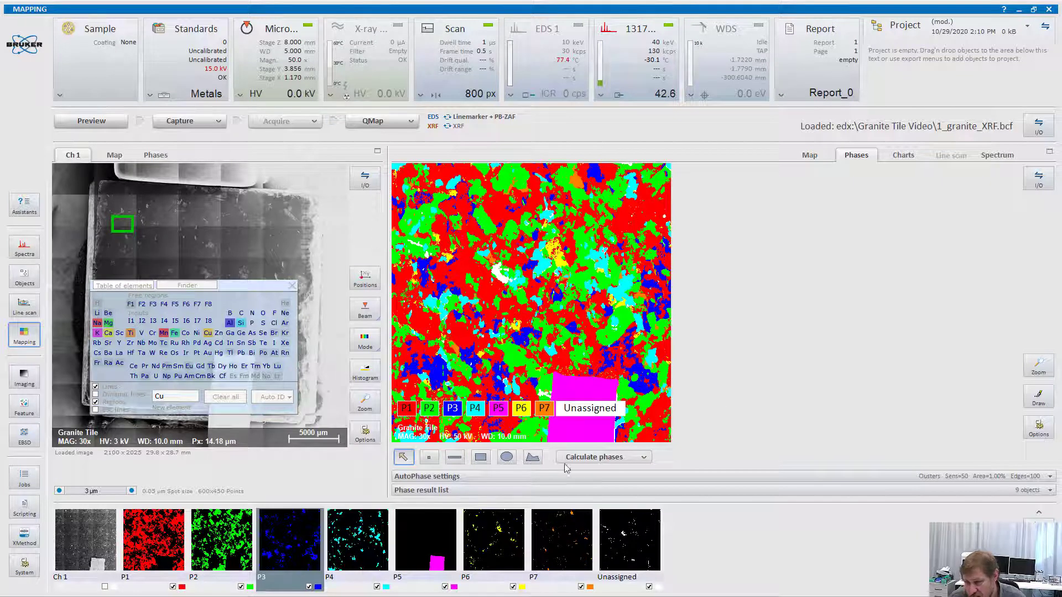
left_click(1039, 516)
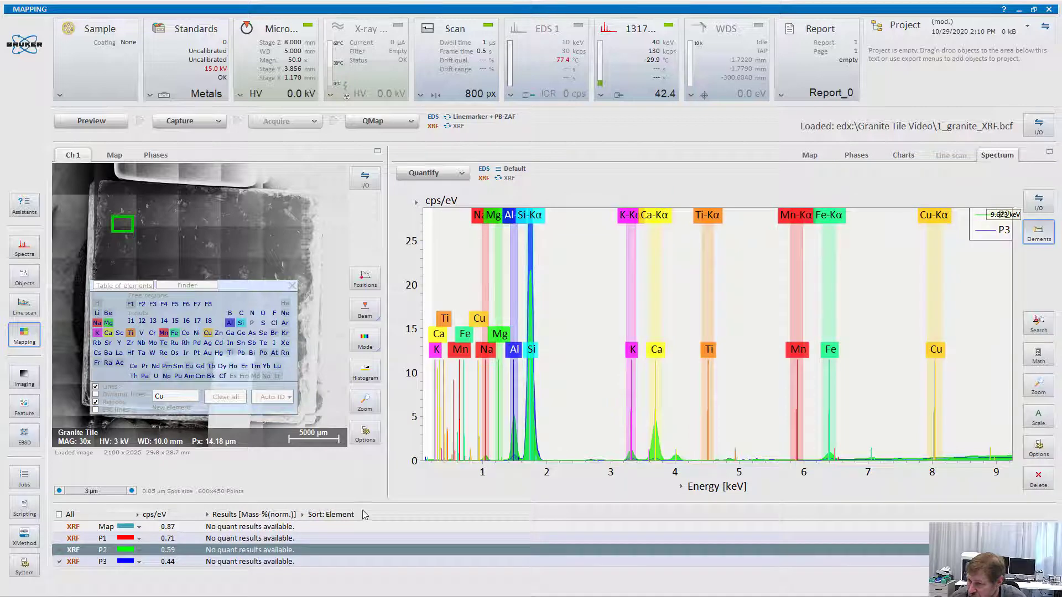
left_click(291, 561)
left_click(59, 550)
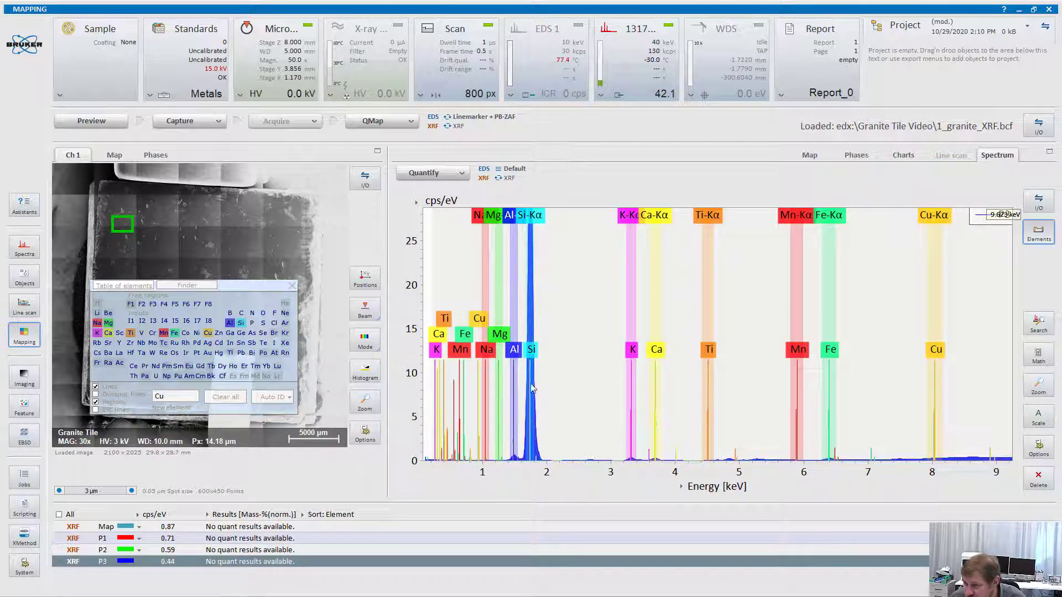
scroll(542, 329, "down", 1)
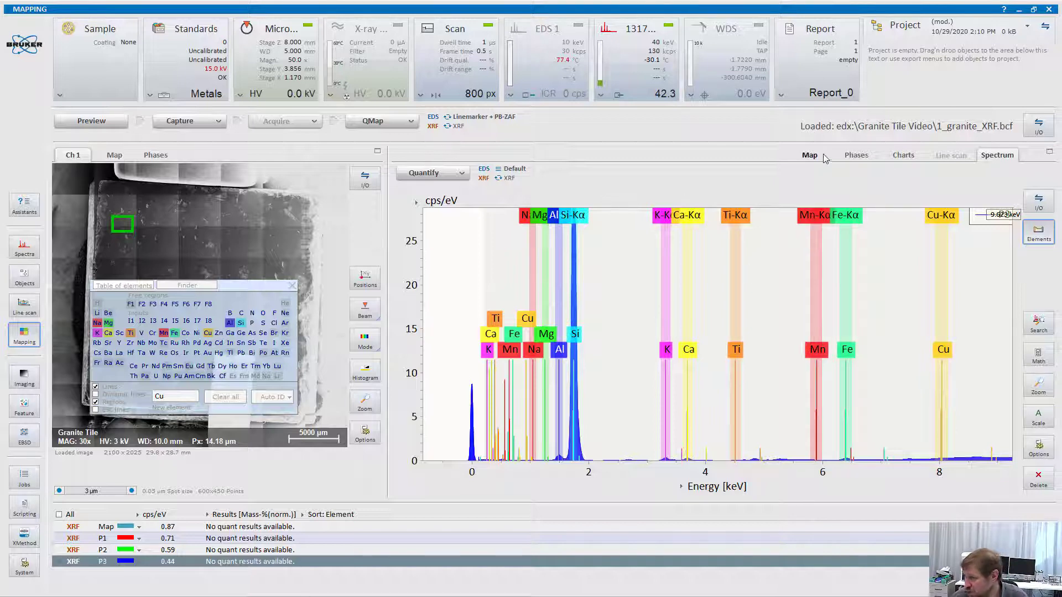
left_click(855, 158)
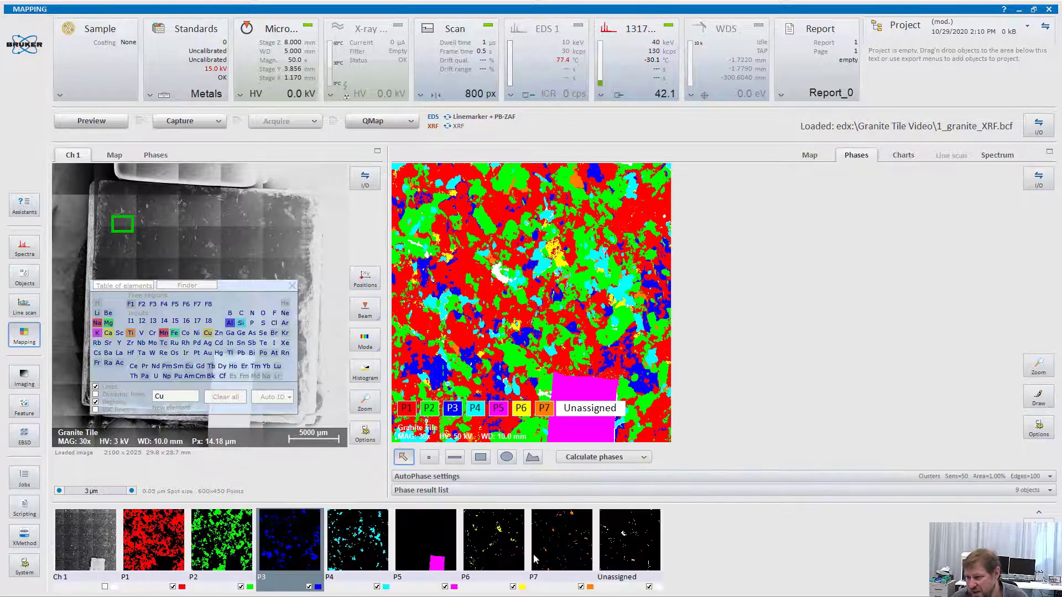